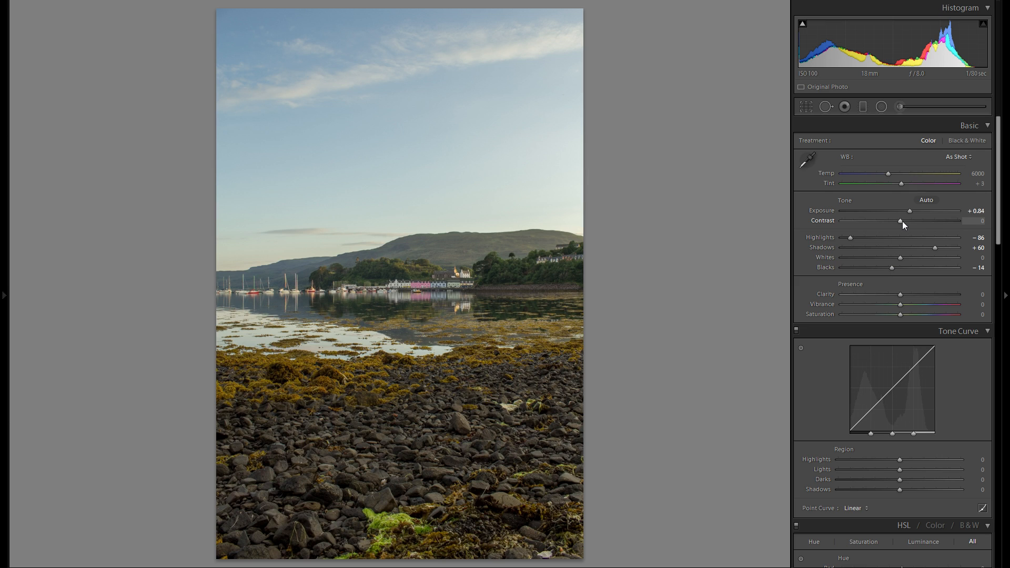
# Raise the photo's contrast to +40 and its whites to +40
pyautogui.moveTo(901, 221); pyautogui.dragTo(923, 225)
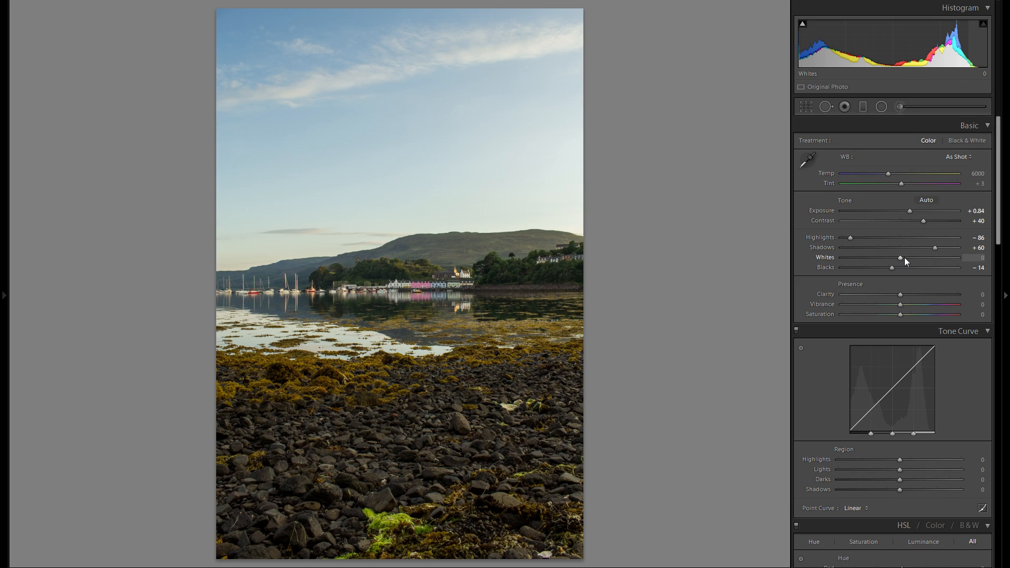
pyautogui.moveTo(905, 258); pyautogui.dragTo(914, 258)
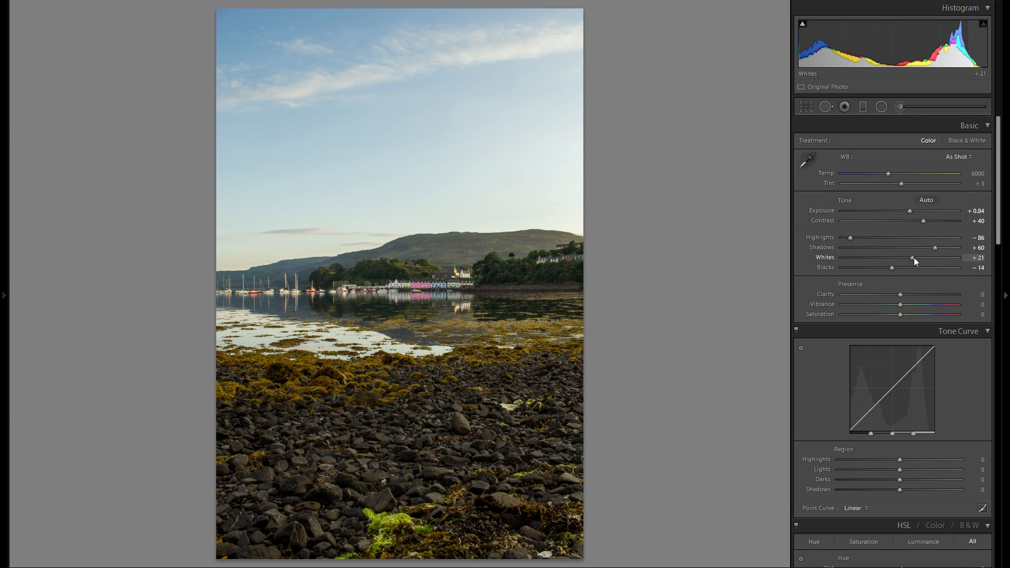
pyautogui.moveTo(913, 257); pyautogui.dragTo(923, 257)
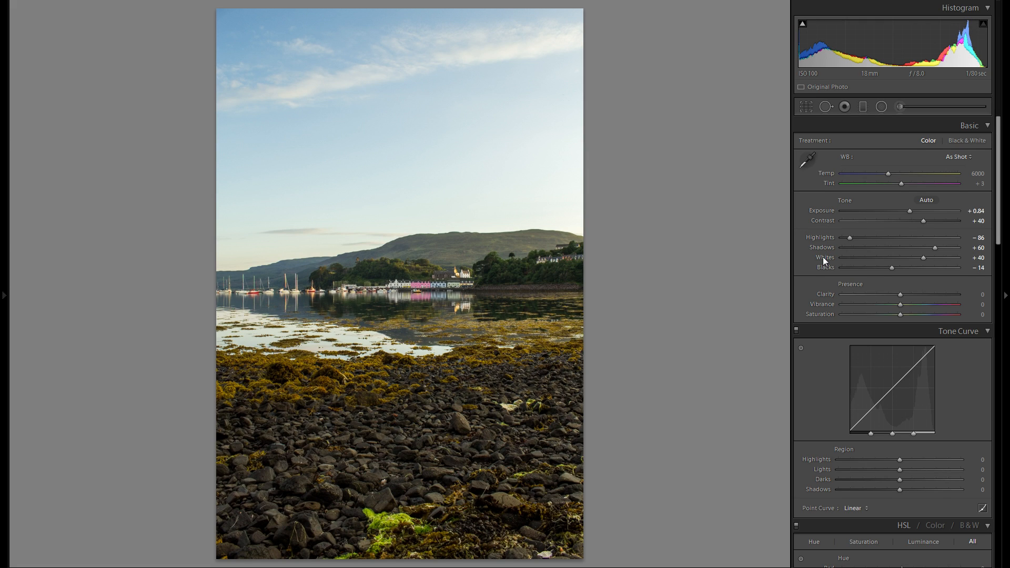
pyautogui.doubleClick(825, 257)
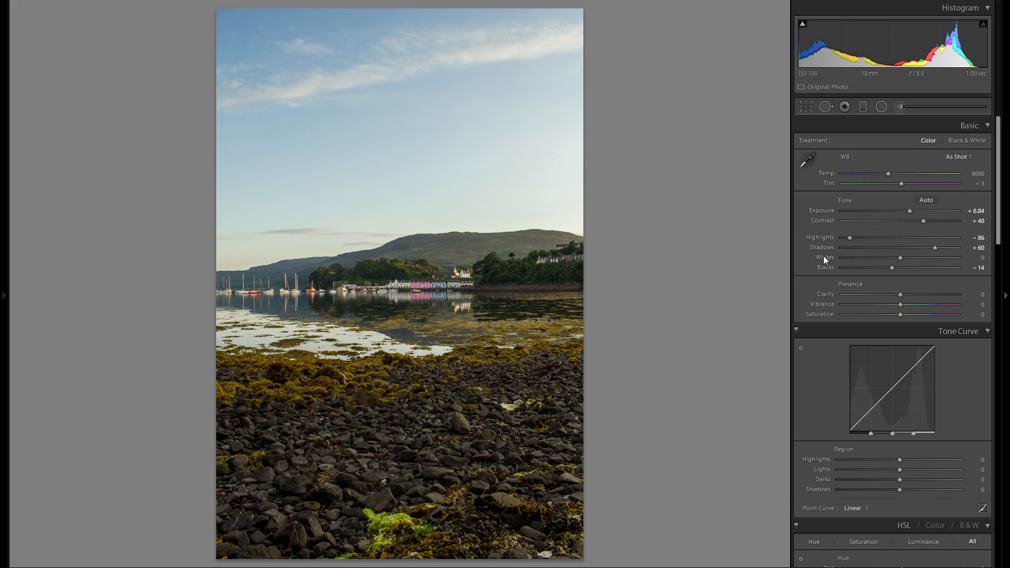
pyautogui.hotkey('ctrl', 'z')
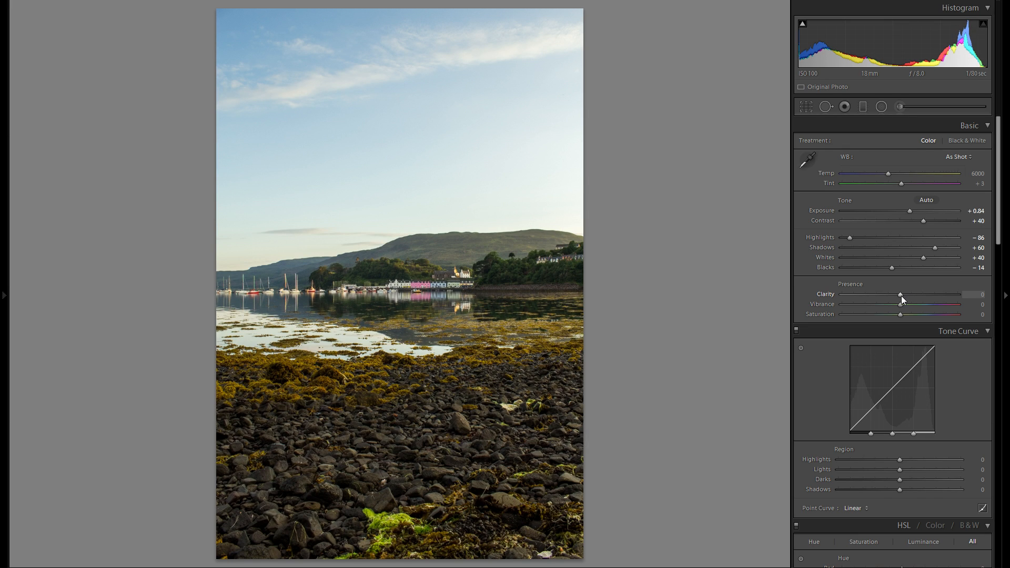
# Soften the photo with clarity at −25 and set vibrance to +20
pyautogui.moveTo(901, 296); pyautogui.dragTo(881, 294)
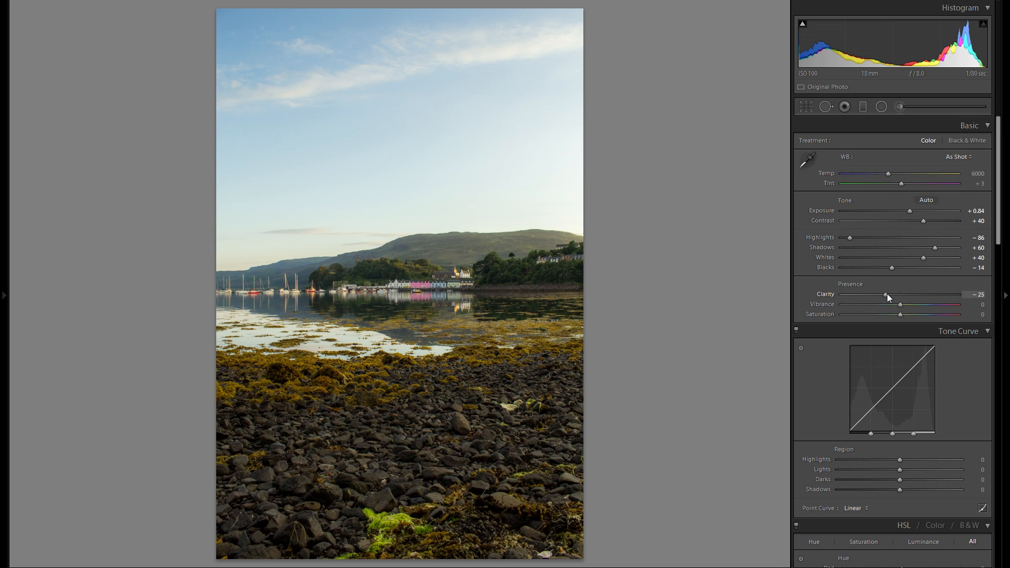
pyautogui.moveTo(885, 293)
pyautogui.mouseDown()
pyautogui.moveTo(927, 295)
pyautogui.moveTo(903, 295)
pyautogui.mouseUp()
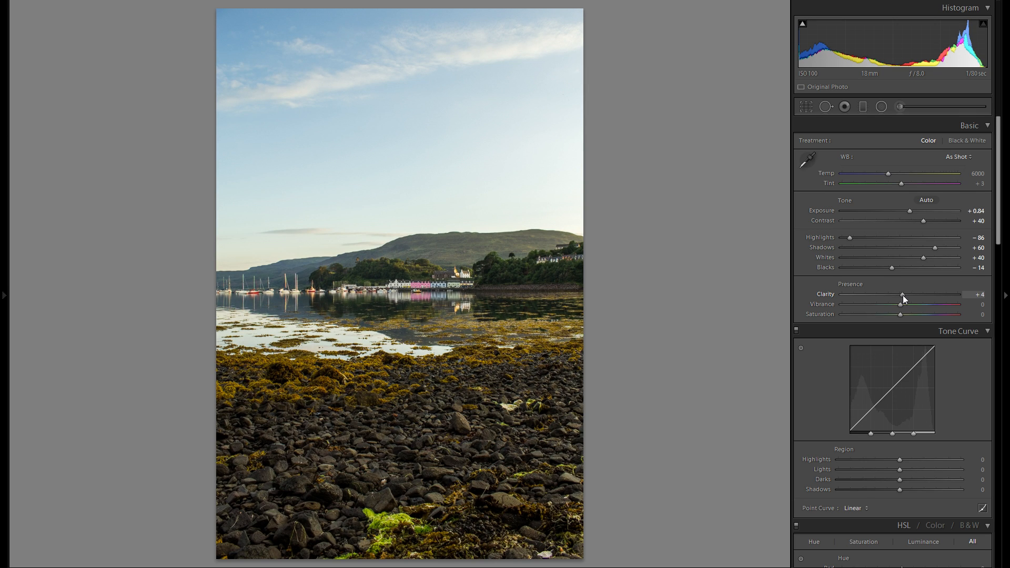
pyautogui.moveTo(891, 298); pyautogui.dragTo(879, 297)
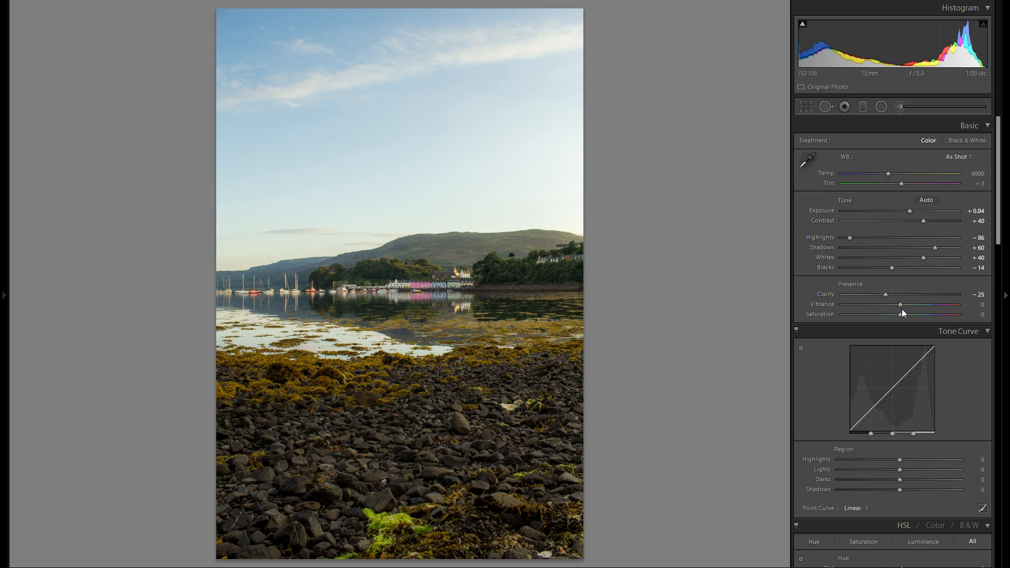
pyautogui.moveTo(901, 305); pyautogui.dragTo(919, 304)
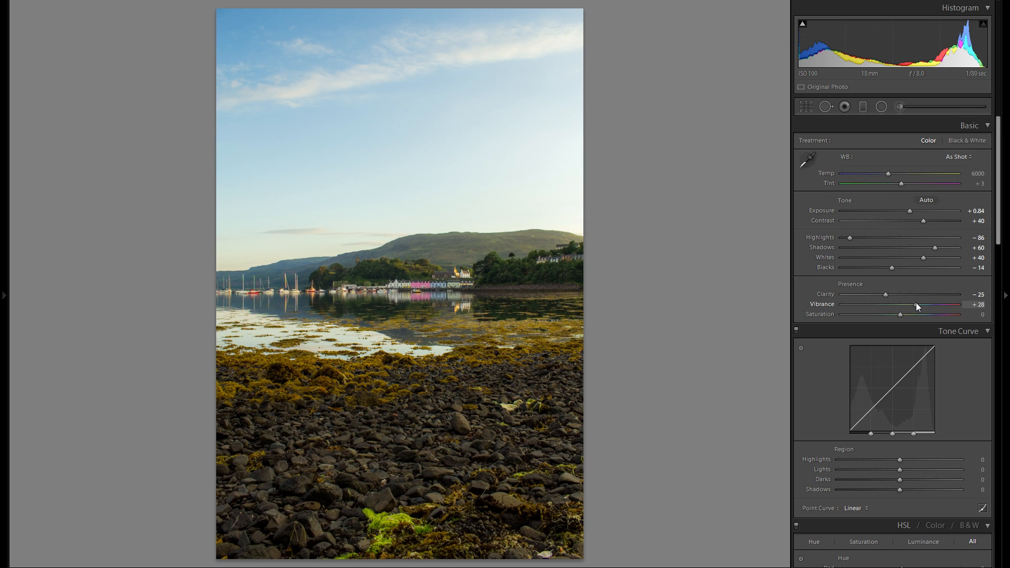
pyautogui.moveTo(914, 304); pyautogui.dragTo(913, 305)
pyautogui.moveTo(914, 305); pyautogui.dragTo(913, 304)
# Warm the white balance slightly by setting the temperature to 6299
pyautogui.moveTo(888, 173); pyautogui.dragTo(896, 175)
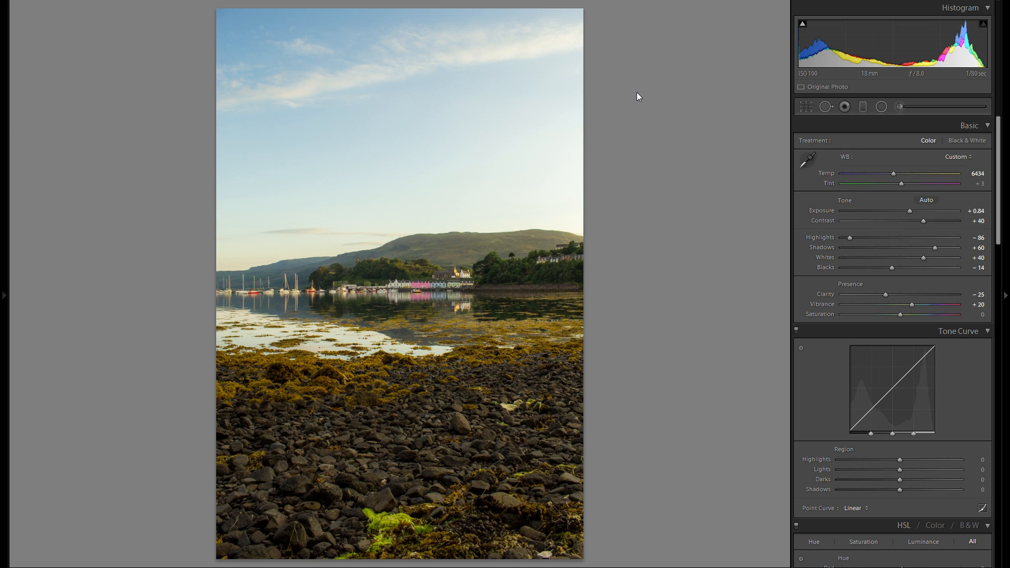
pyautogui.moveTo(894, 175)
pyautogui.mouseDown()
pyautogui.moveTo(863, 174)
pyautogui.moveTo(908, 175)
pyautogui.moveTo(889, 174)
pyautogui.mouseUp()
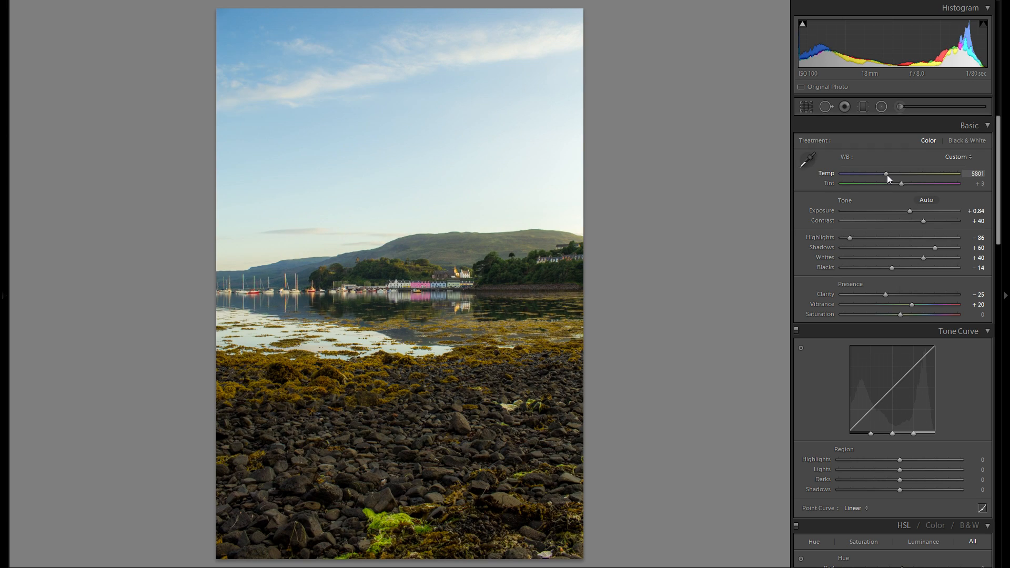
pyautogui.moveTo(889, 175); pyautogui.dragTo(892, 175)
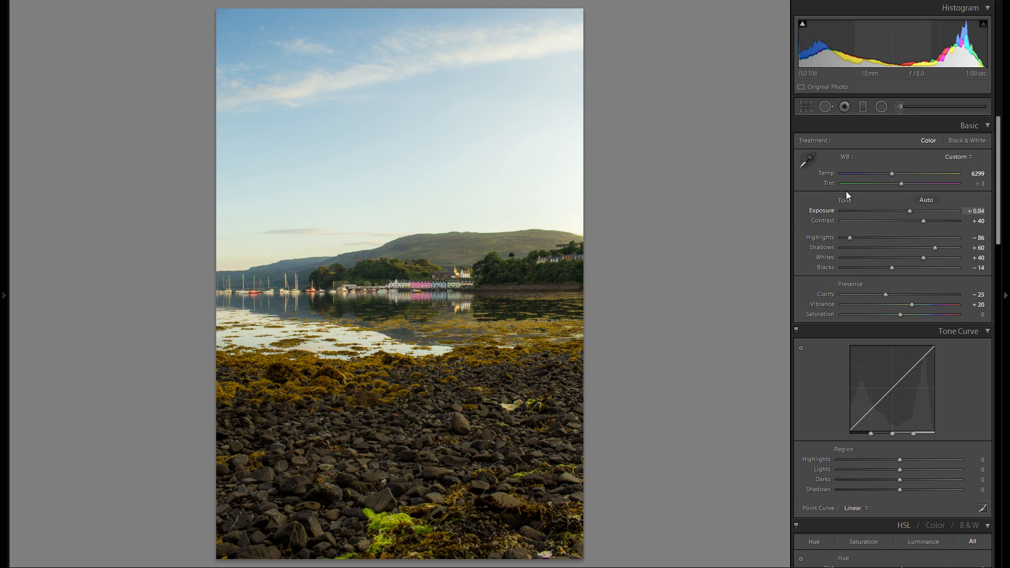
# Apply a pink split tone to the highlights with hue 333 and saturation 17, and compare the photo with and without it
pyautogui.scroll(-12, 926, 263)
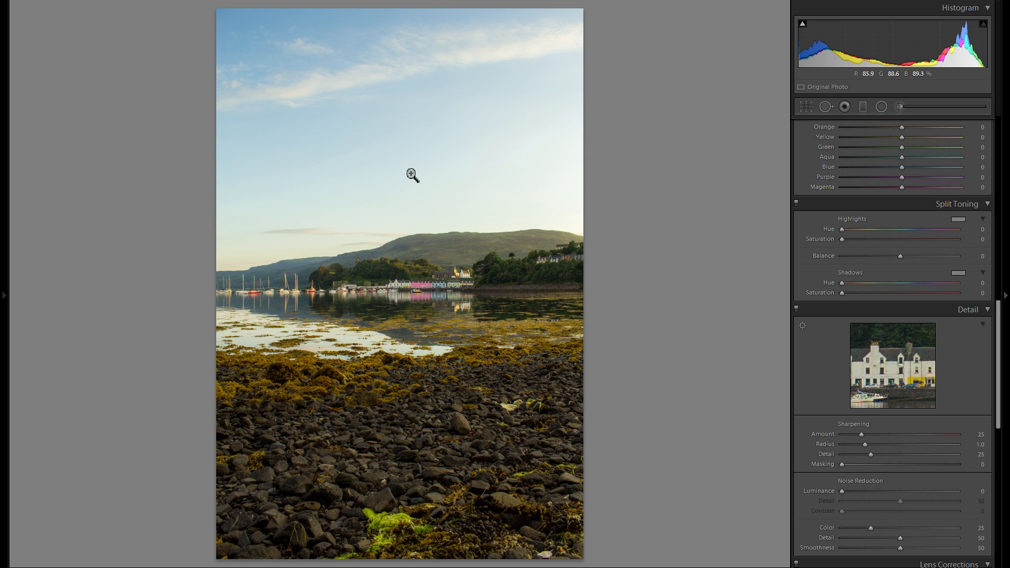
pyautogui.click(957, 219)
pyautogui.moveTo(803, 243)
pyautogui.mouseDown()
pyautogui.moveTo(845, 242)
pyautogui.moveTo(782, 237)
pyautogui.moveTo(881, 238)
pyautogui.moveTo(788, 243)
pyautogui.moveTo(838, 241)
pyautogui.moveTo(793, 244)
pyautogui.moveTo(797, 258)
pyautogui.moveTo(797, 228)
pyautogui.moveTo(797, 258)
pyautogui.mouseUp()
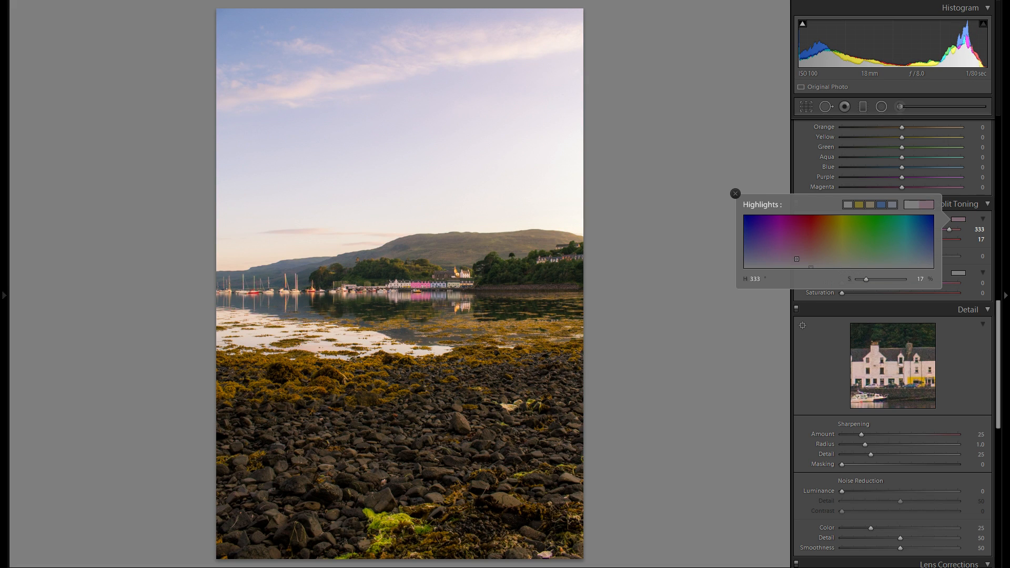
pyautogui.click(800, 193)
pyautogui.click(798, 203)
pyautogui.click(798, 203)
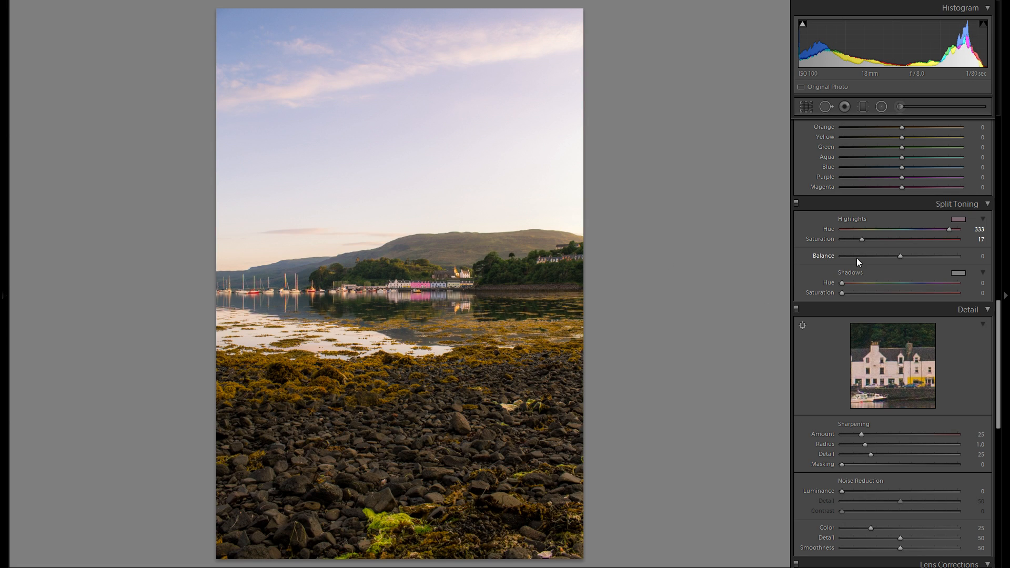
# Set the tone curve regions to Highlights +23, Lights +9, Darks +7 and Shadows +4, and compare the photo before and after
pyautogui.scroll(5, 839, 365)
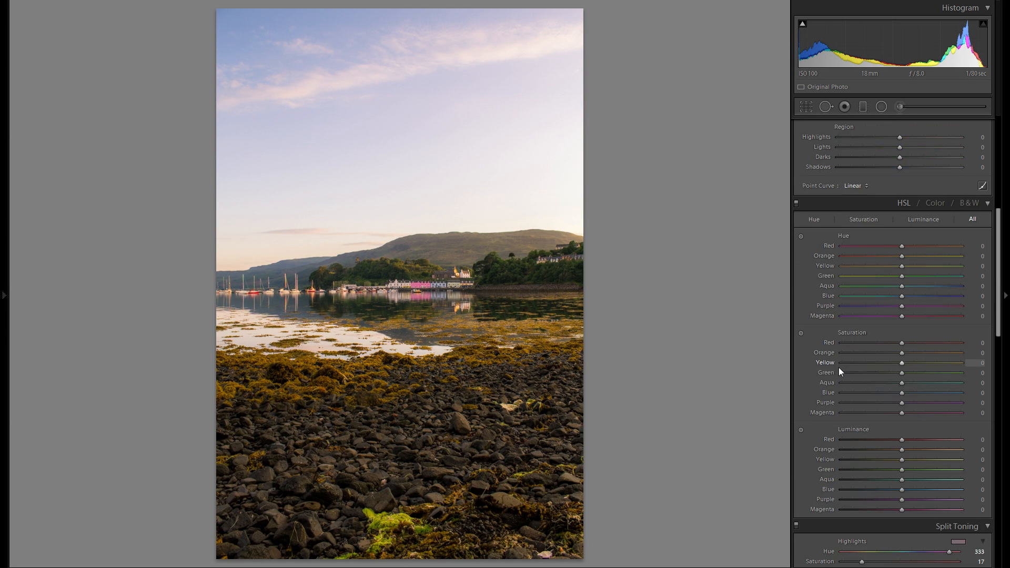
pyautogui.scroll(-10, 839, 367)
pyautogui.scroll(-3, 907, 358)
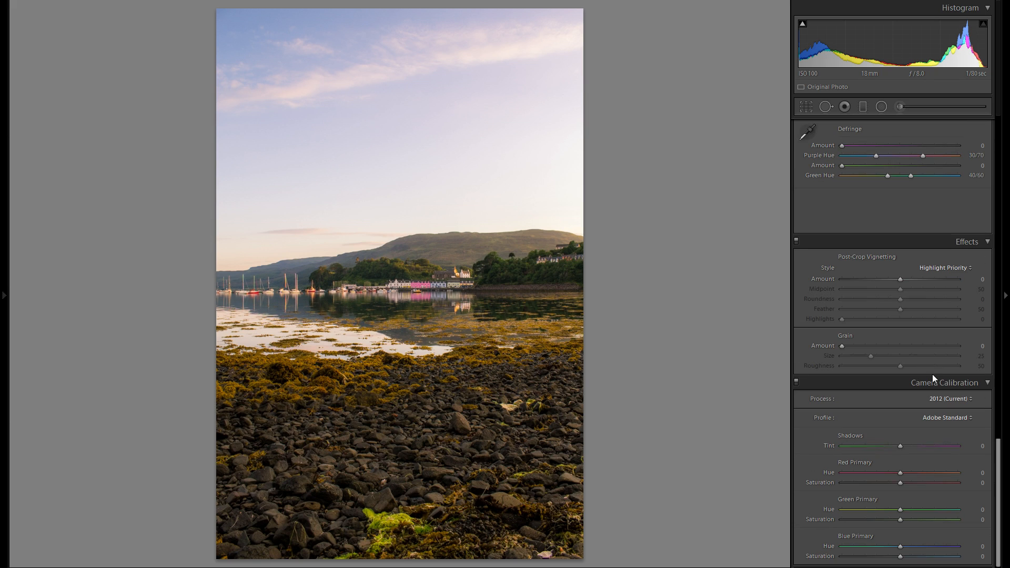
pyautogui.scroll(20, 916, 384)
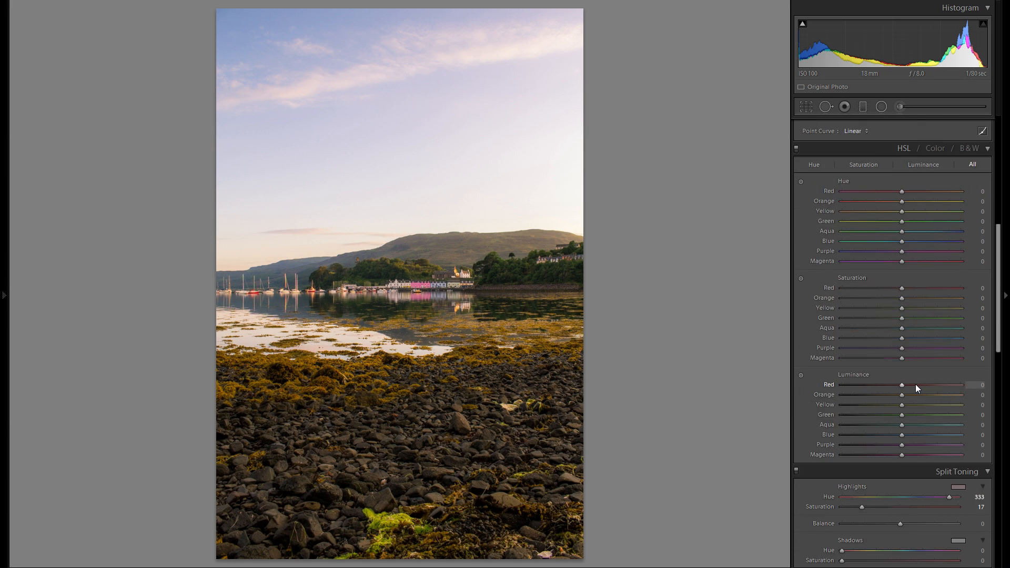
pyautogui.scroll(3, 914, 384)
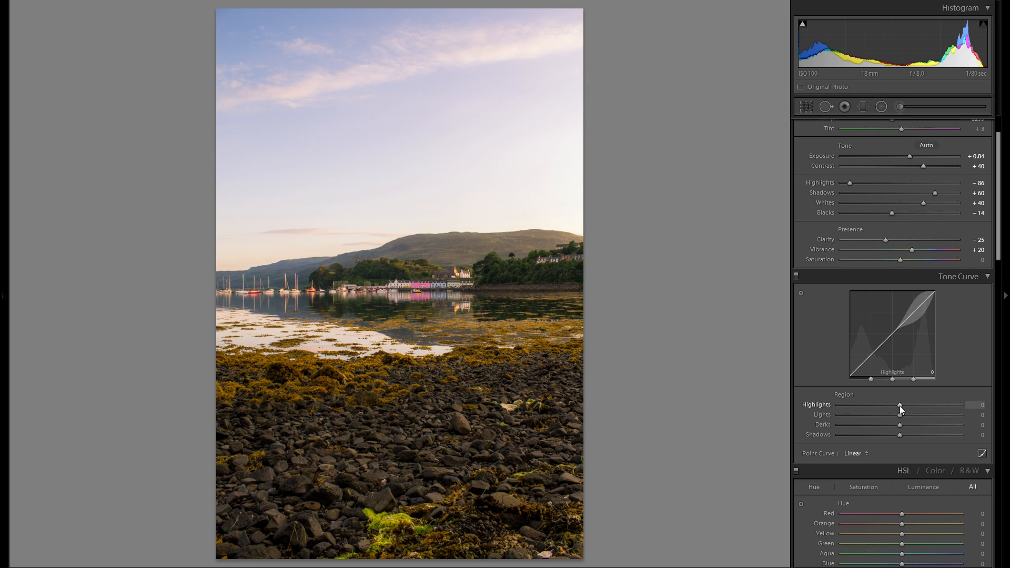
pyautogui.moveTo(901, 405); pyautogui.dragTo(915, 407)
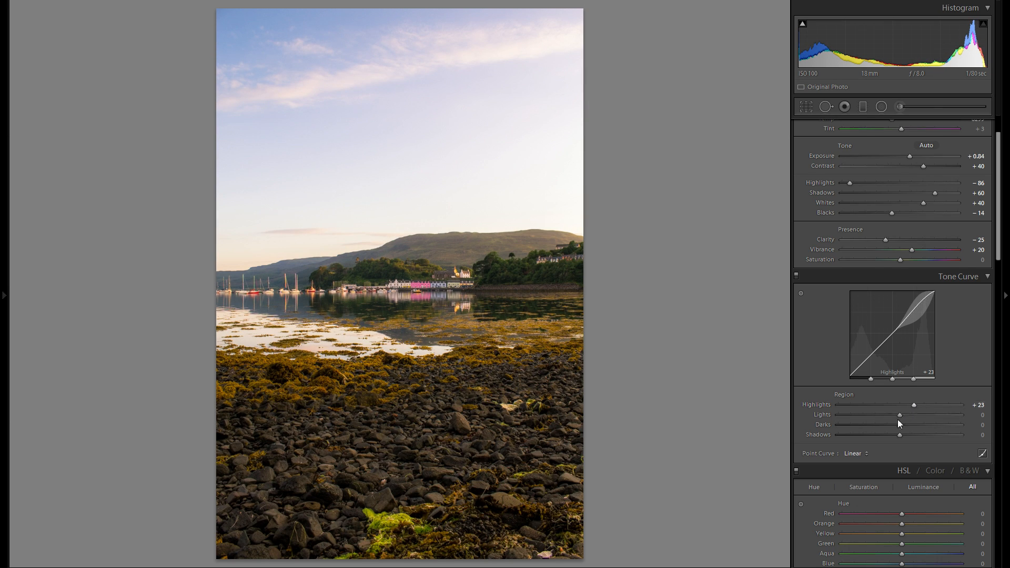
pyautogui.moveTo(901, 415)
pyautogui.mouseDown()
pyautogui.moveTo(890, 435)
pyautogui.moveTo(903, 435)
pyautogui.mouseUp()
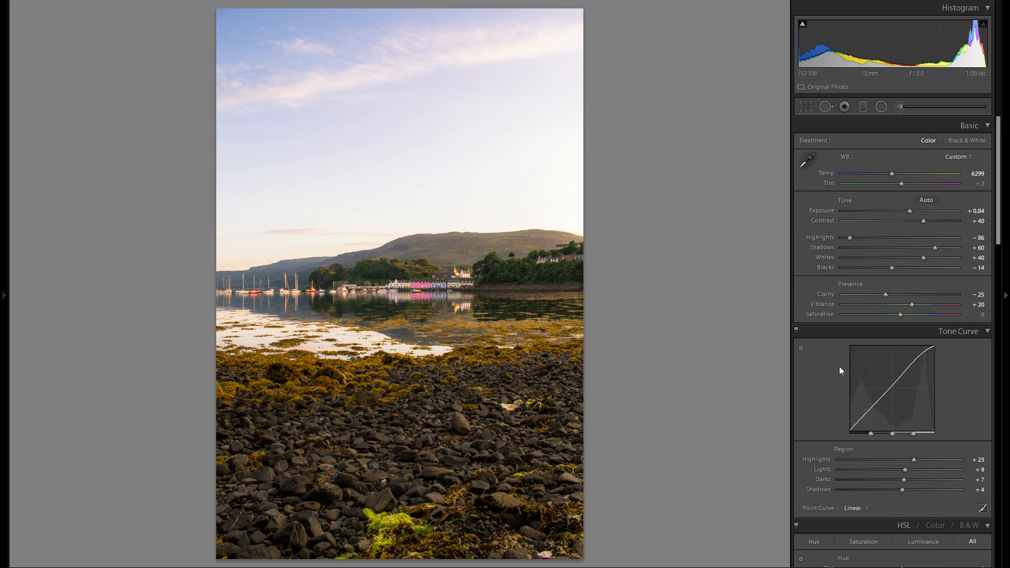
pyautogui.press('y')
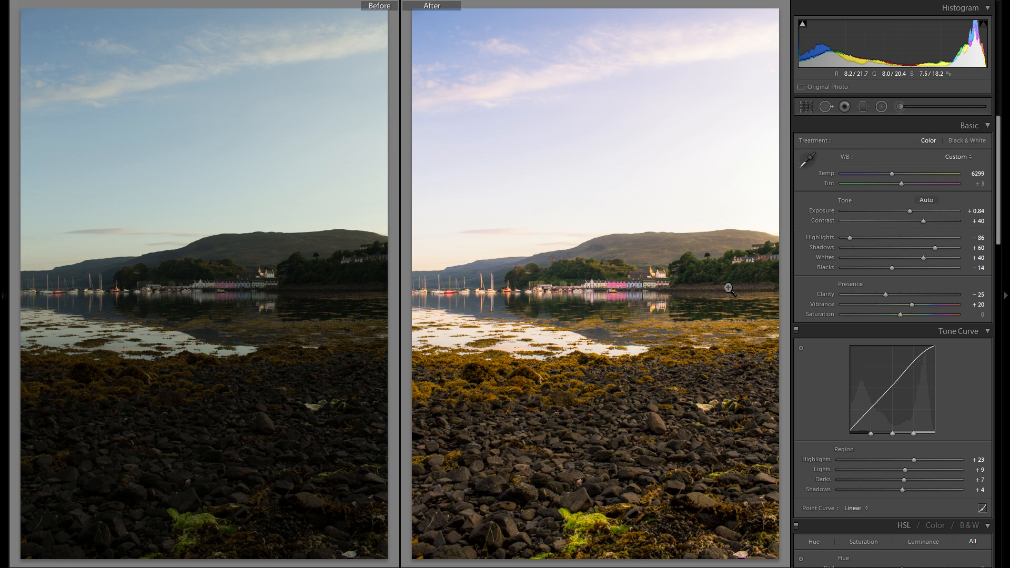
pyautogui.press('y')
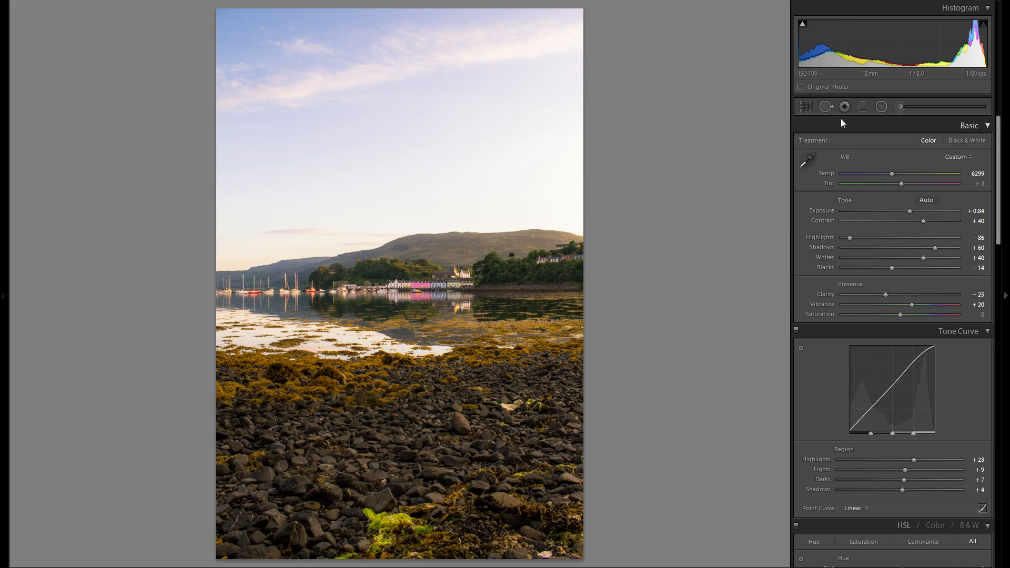
# Crop the photo to the 4 x 5 / 8 x 10 ratio, cutting away the lower part of the rocky foreground
pyautogui.click(806, 107)
pyautogui.moveTo(405, 559); pyautogui.dragTo(411, 513)
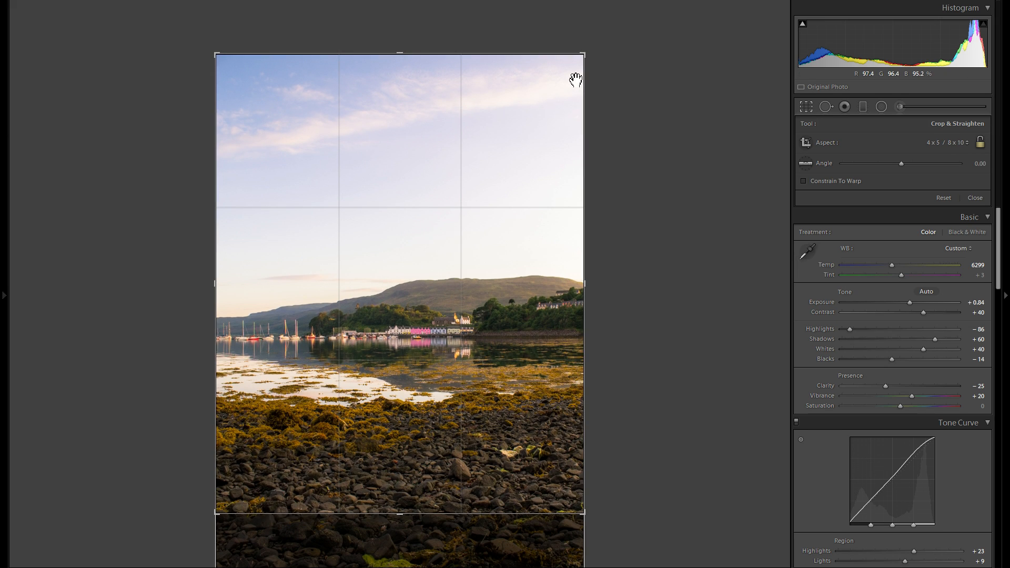
pyautogui.click(805, 106)
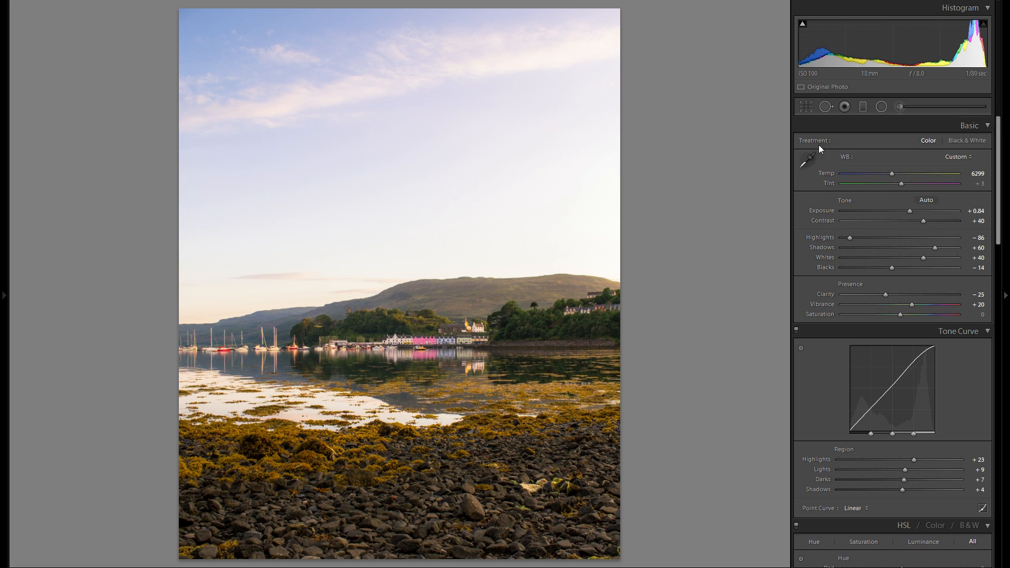
# Add a graduated filter over the sky down to the hills with exposure −0.49, contrast 19 and clarity −19
pyautogui.click(862, 106)
pyautogui.doubleClick(819, 179)
pyautogui.moveTo(402, 265); pyautogui.dragTo(427, 322)
pyautogui.moveTo(421, 248); pyautogui.dragTo(420, 283)
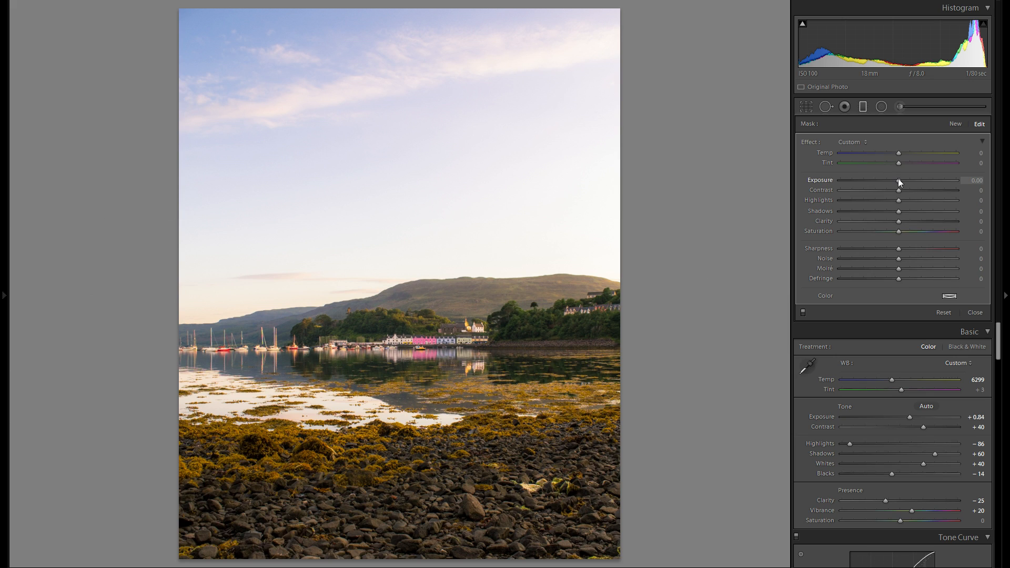
pyautogui.moveTo(898, 180); pyautogui.dragTo(894, 179)
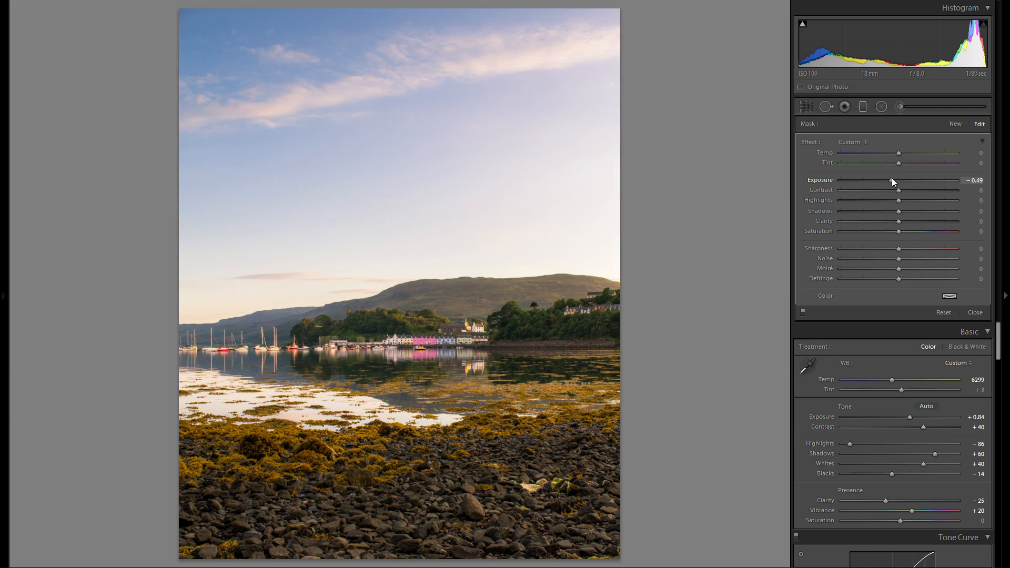
pyautogui.moveTo(910, 190); pyautogui.dragTo(909, 191)
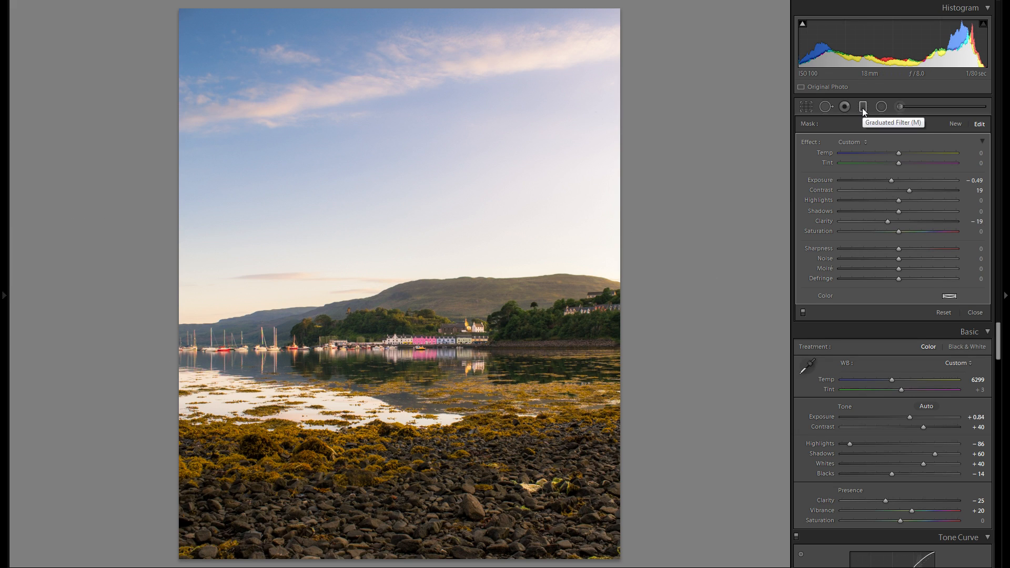
# Add a second, slightly tilted graduated filter rising over the rocky foreground with exposure −0.67, and compare the photo with and without the filters
pyautogui.click(955, 124)
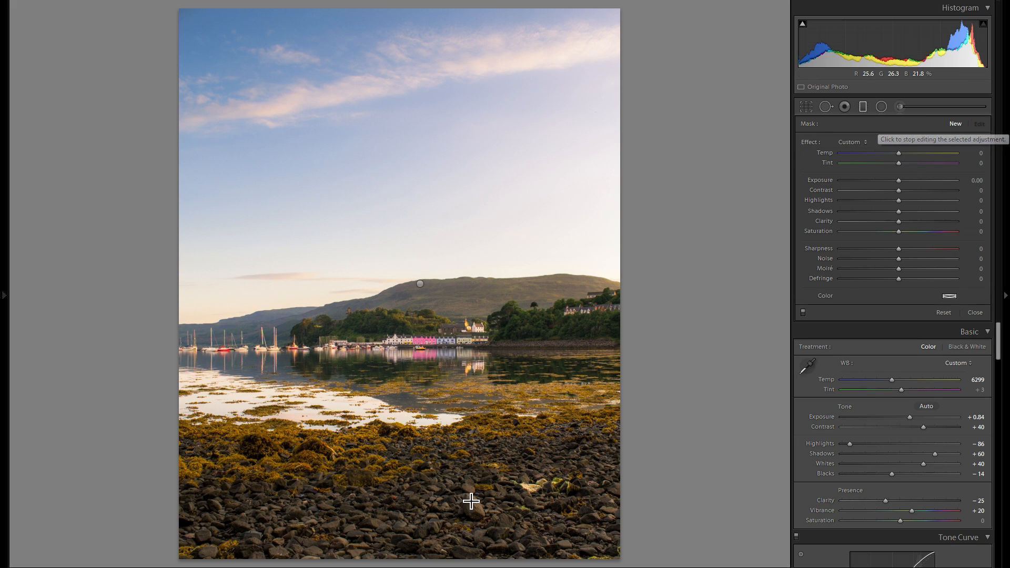
pyautogui.moveTo(389, 536); pyautogui.dragTo(389, 425)
pyautogui.moveTo(395, 482); pyautogui.dragTo(394, 493)
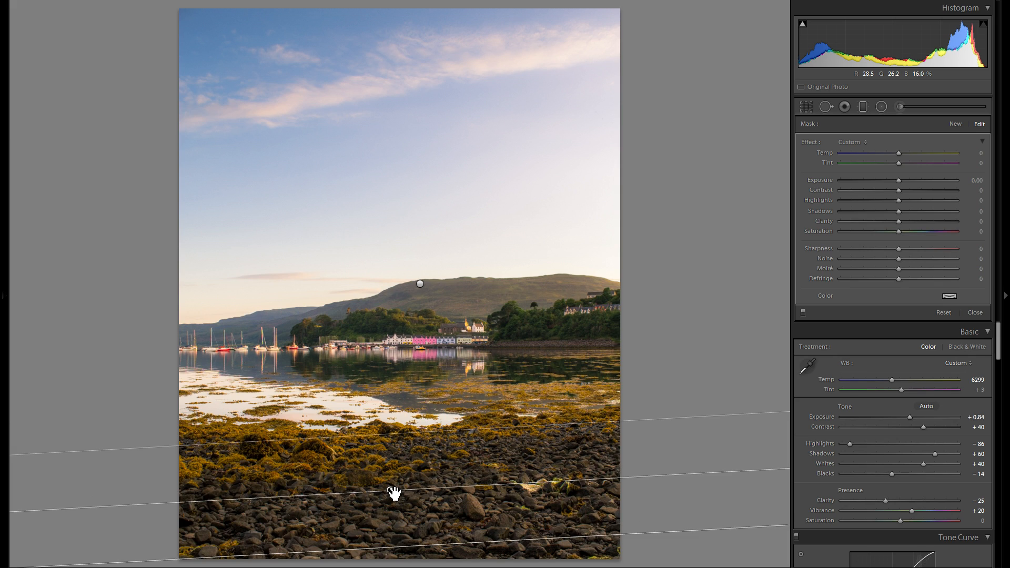
pyautogui.moveTo(902, 182); pyautogui.dragTo(897, 182)
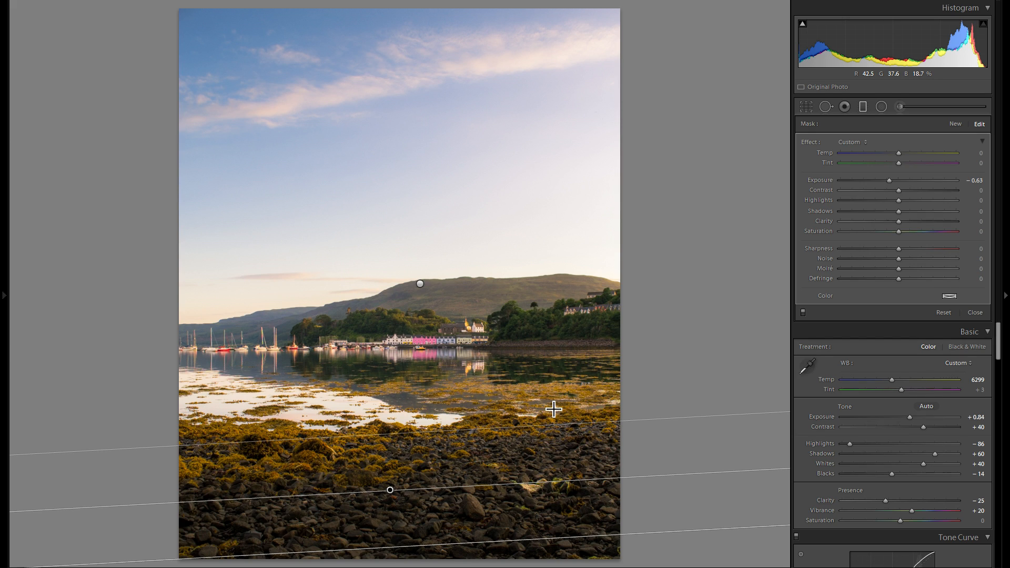
pyautogui.moveTo(516, 426); pyautogui.dragTo(513, 412)
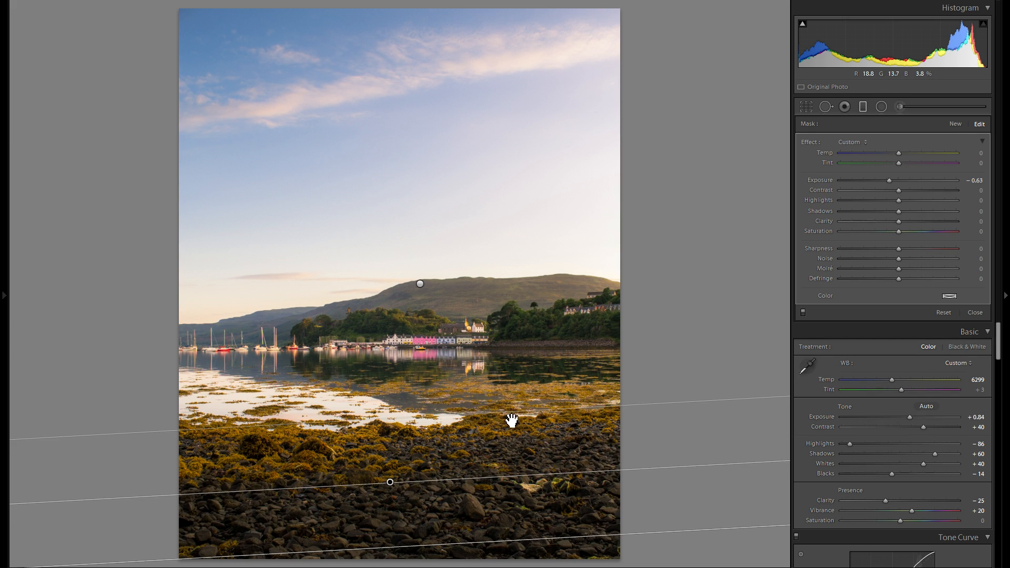
pyautogui.moveTo(890, 182); pyautogui.dragTo(888, 182)
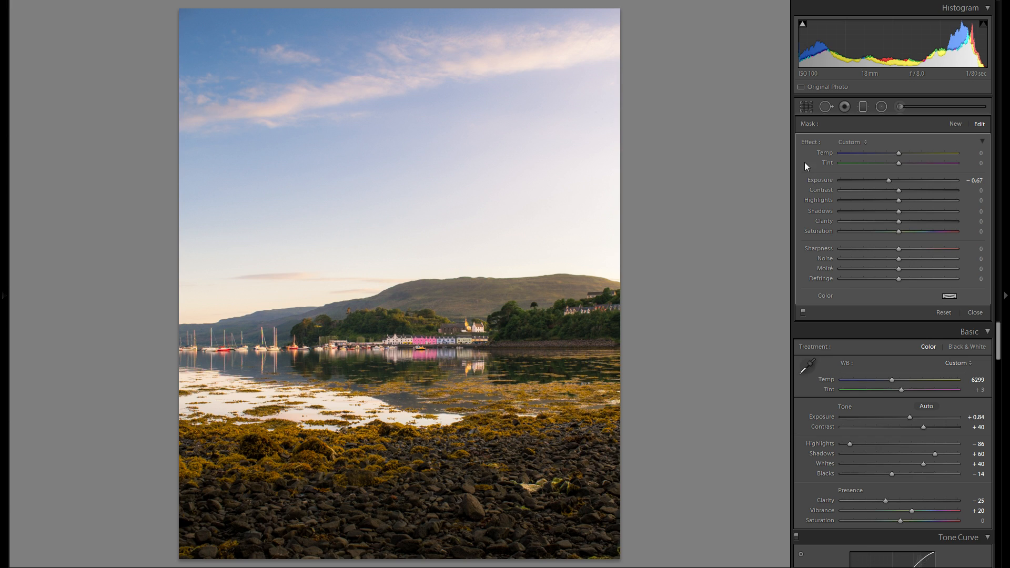
pyautogui.click(802, 312)
pyautogui.click(802, 312)
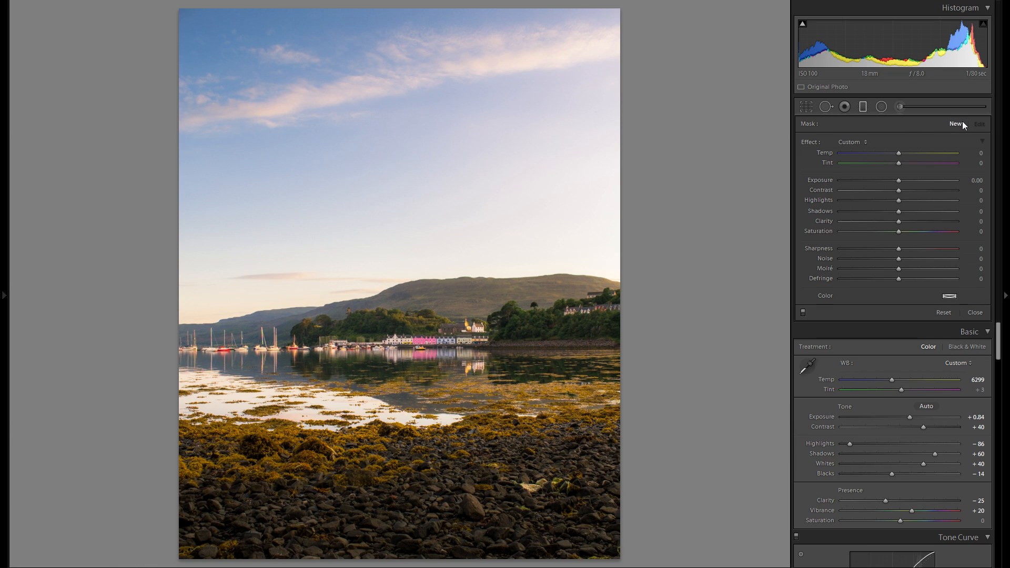
# Add a slightly tilted graduated filter over the upper sky with tint 11 and a muted pink colour overlay
pyautogui.moveTo(311, 68)
pyautogui.mouseDown()
pyautogui.moveTo(354, 176)
pyautogui.moveTo(361, 255)
pyautogui.mouseUp()
pyautogui.moveTo(331, 155); pyautogui.dragTo(329, 135)
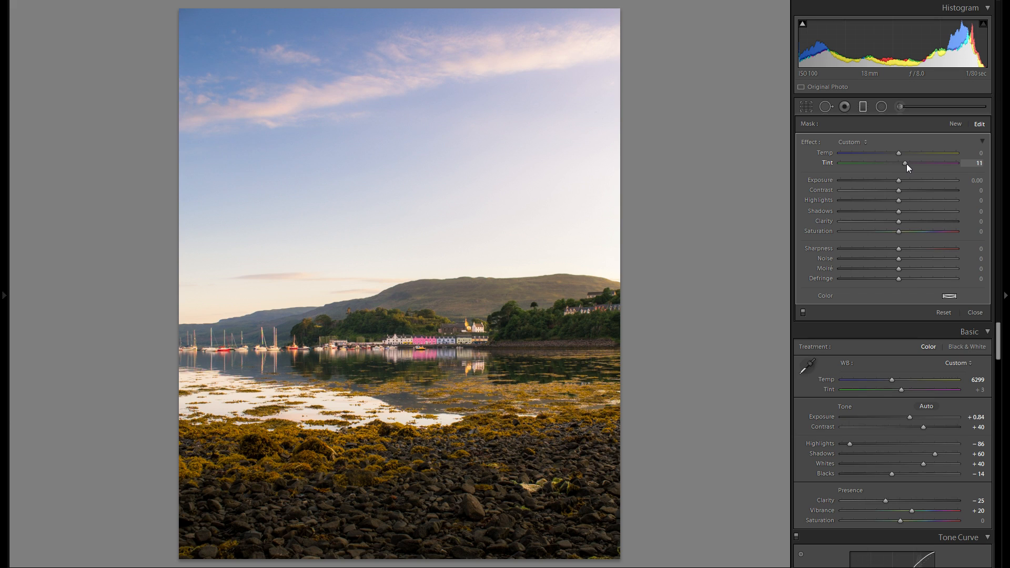
pyautogui.click(950, 296)
pyautogui.moveTo(826, 325)
pyautogui.mouseDown()
pyautogui.moveTo(791, 317)
pyautogui.moveTo(818, 315)
pyautogui.moveTo(803, 322)
pyautogui.mouseUp()
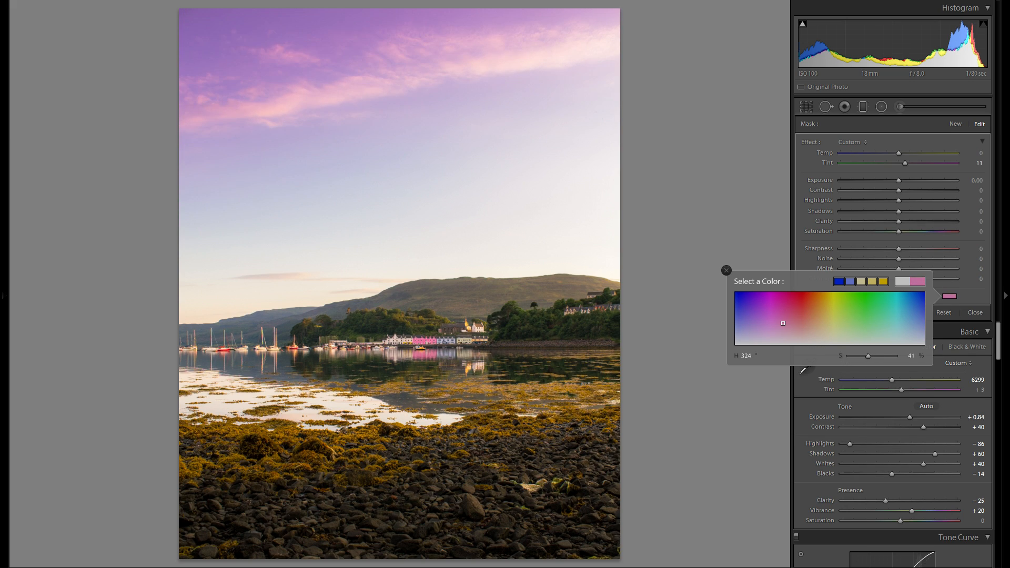
pyautogui.moveTo(783, 324); pyautogui.dragTo(783, 335)
pyautogui.click(859, 262)
# Delete the pink sky filter and undo the deletion
pyautogui.rightClick(327, 131)
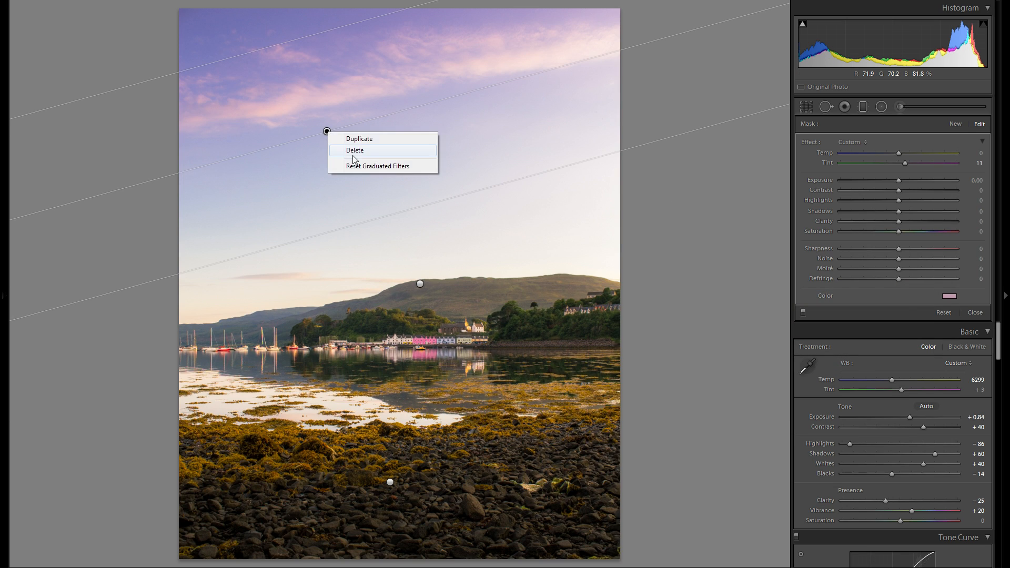
pyautogui.click(354, 153)
pyautogui.hotkey('ctrl', 'z')
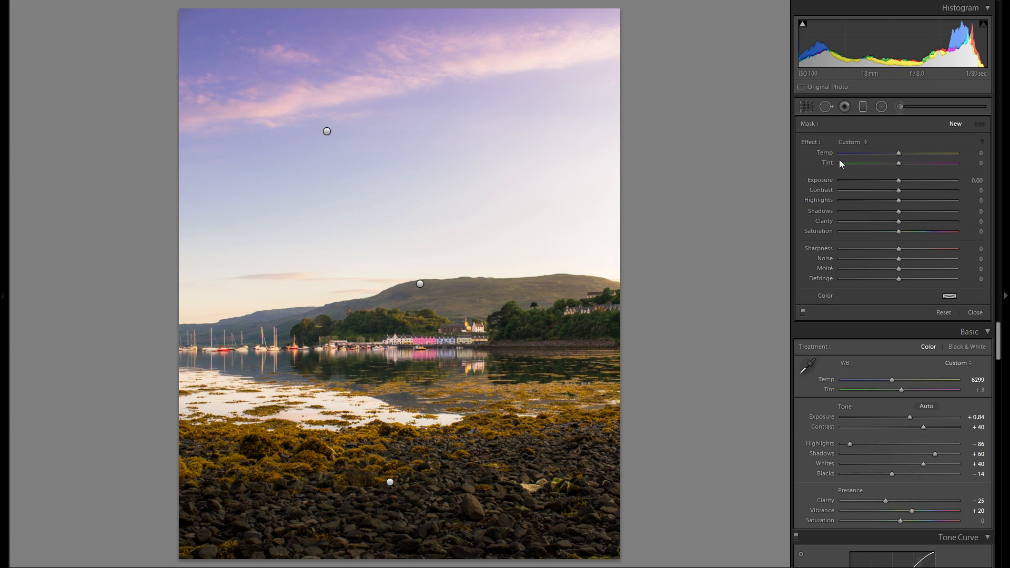
# Add a graduated filter over the upper-left sky with temperature −10, and a diagonal one rising over the water from the lower left with exposure −0.27
pyautogui.moveTo(256, 32); pyautogui.dragTo(283, 154)
pyautogui.moveTo(901, 153); pyautogui.dragTo(901, 153)
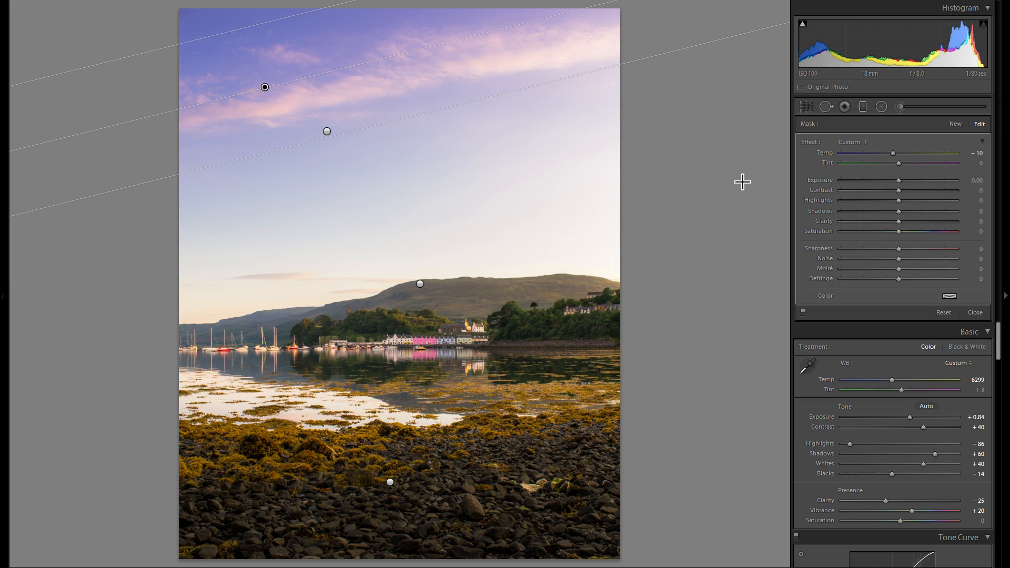
pyautogui.press('Return')
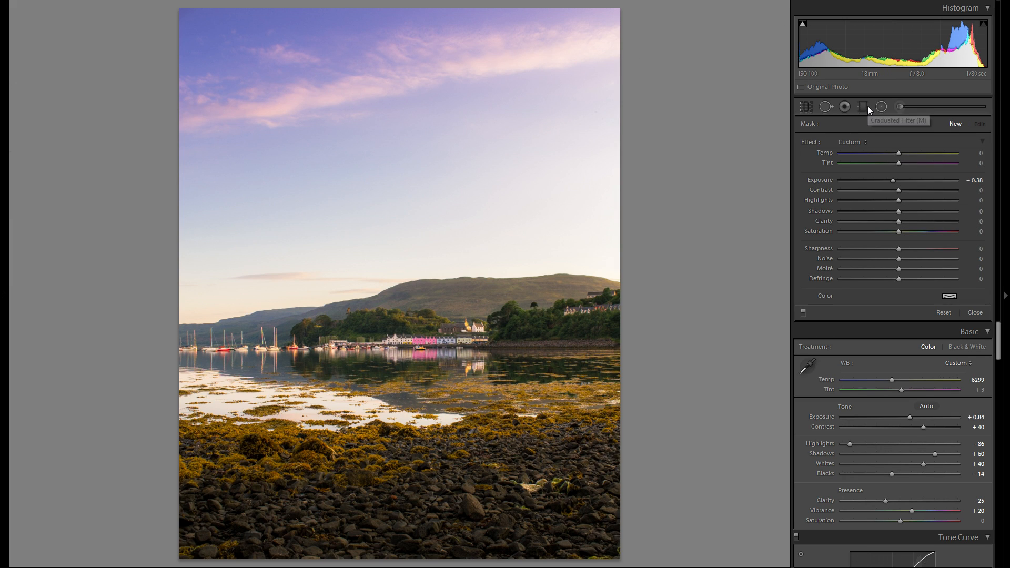
pyautogui.moveTo(327, 442); pyautogui.dragTo(444, 251)
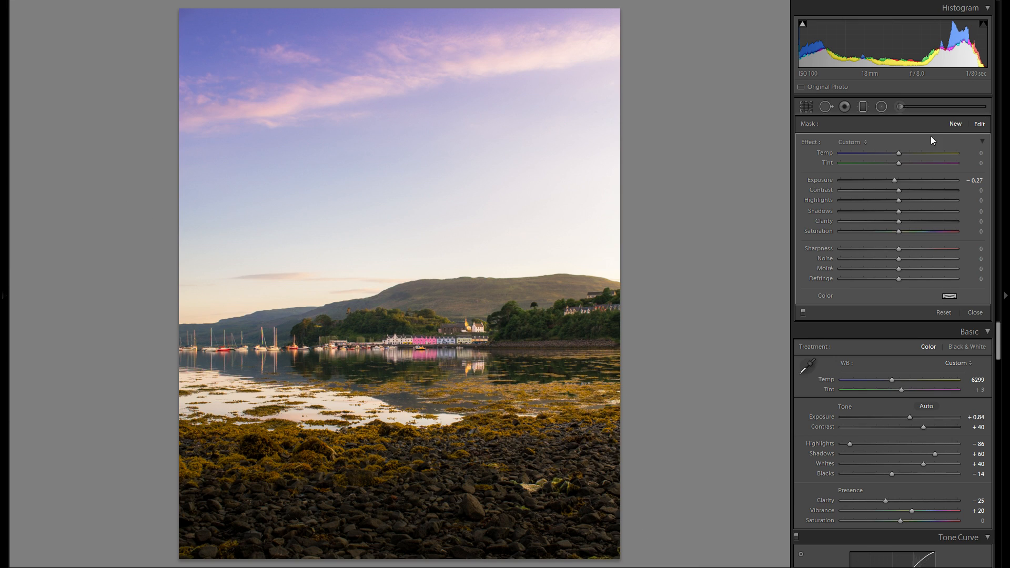
# Add a diagonal graduated filter from the upper-right sky toward the harbour with exposure 0.16 and a pale yellow-orange colour overlay
pyautogui.click(955, 126)
pyautogui.moveTo(528, 137); pyautogui.dragTo(413, 369)
pyautogui.moveTo(470, 252); pyautogui.dragTo(471, 240)
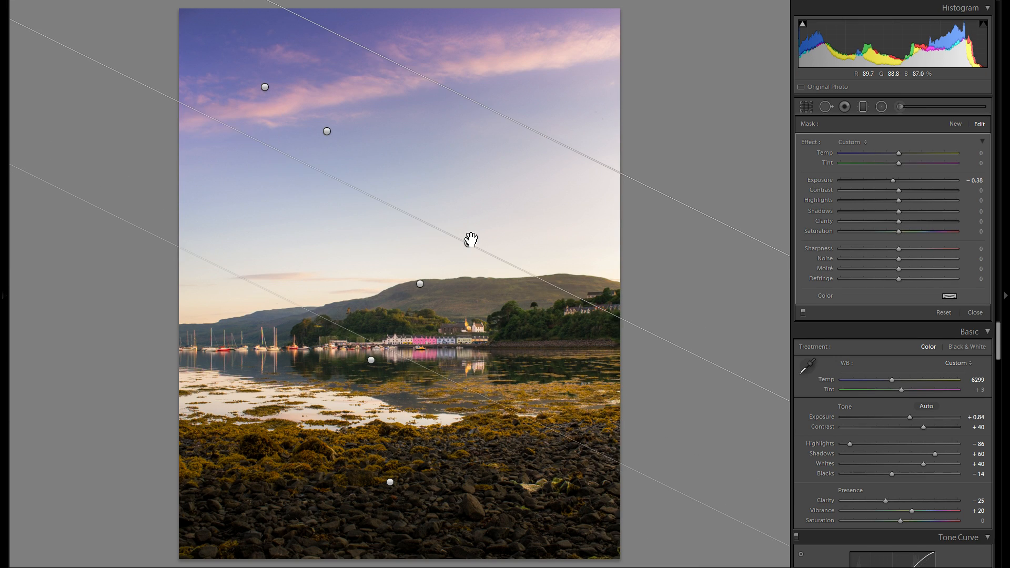
pyautogui.moveTo(893, 180); pyautogui.dragTo(903, 180)
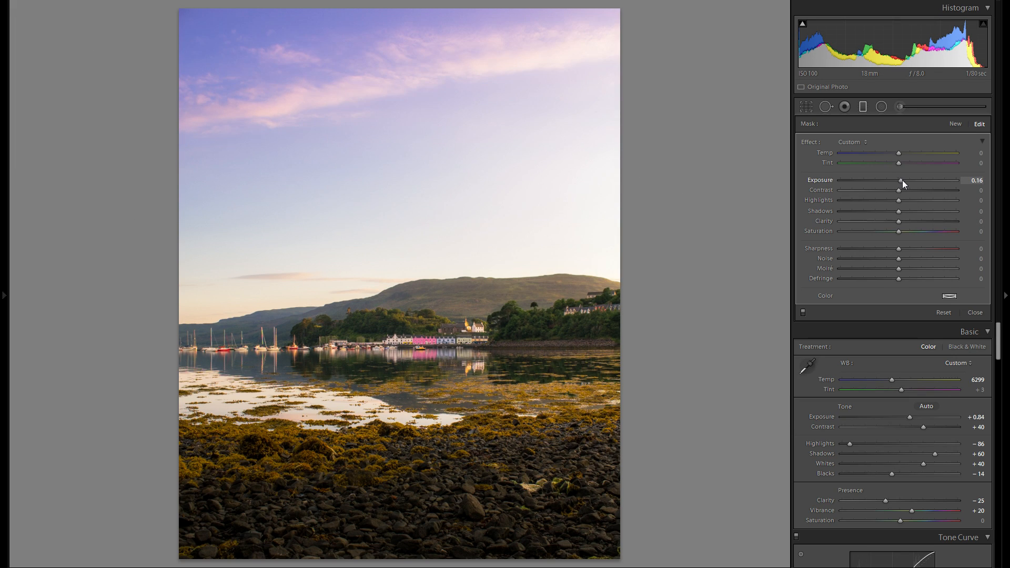
pyautogui.click(950, 295)
pyautogui.click(825, 313)
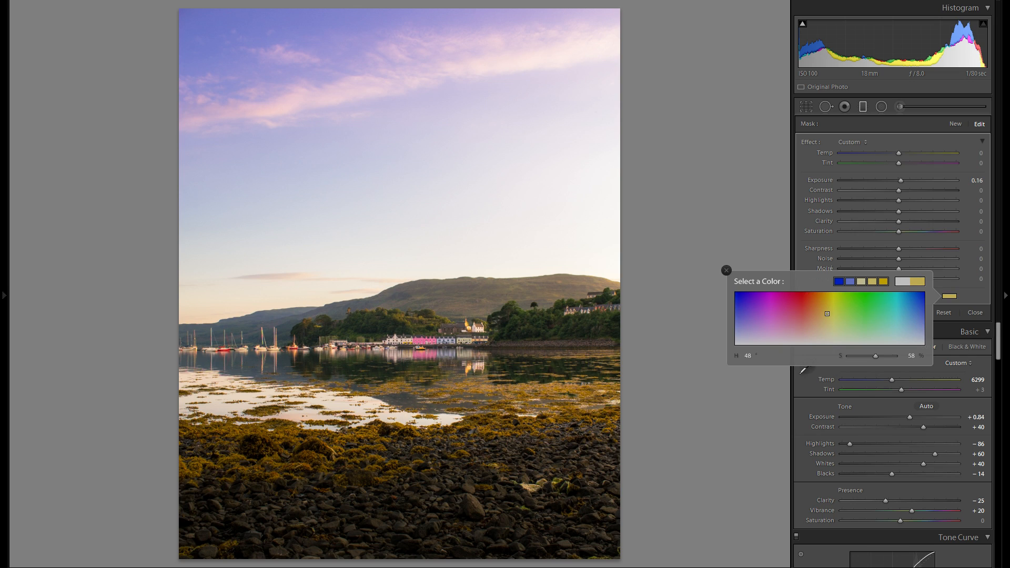
pyautogui.moveTo(825, 311); pyautogui.dragTo(828, 323)
pyautogui.click(726, 270)
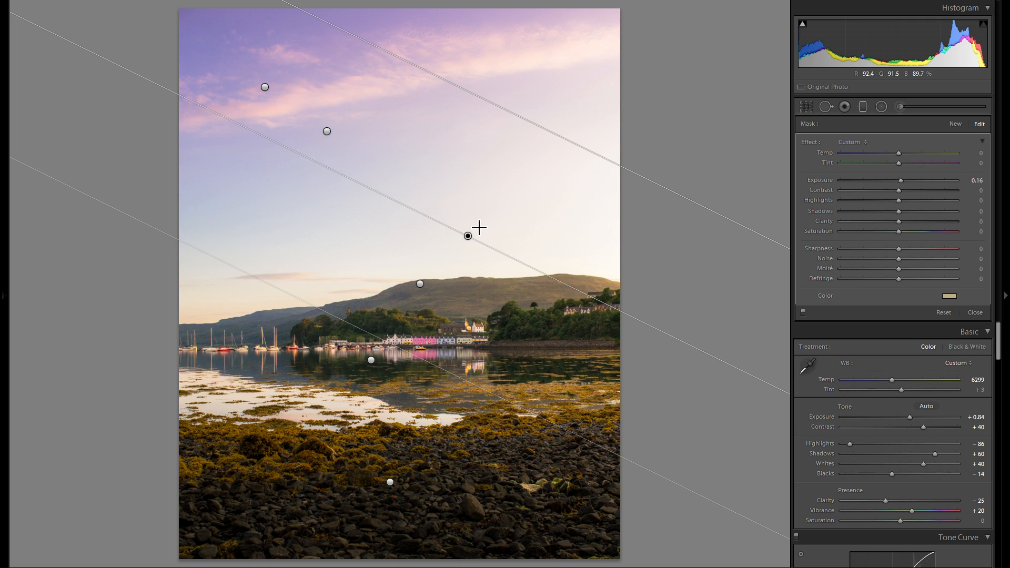
# Select the diagonal filter over the water and compare the photo with and without the graduated filters
pyautogui.click(371, 360)
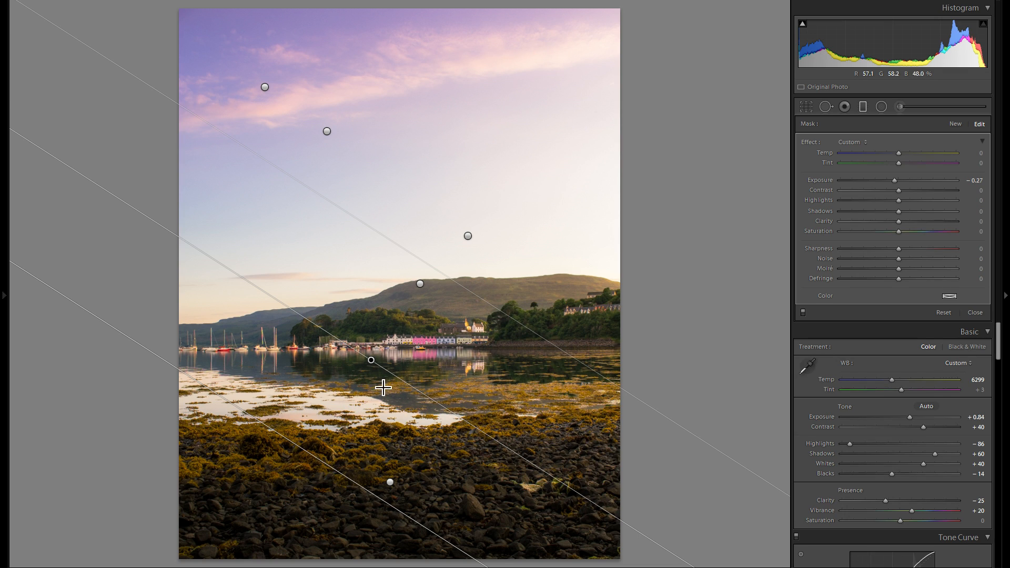
pyautogui.click(804, 312)
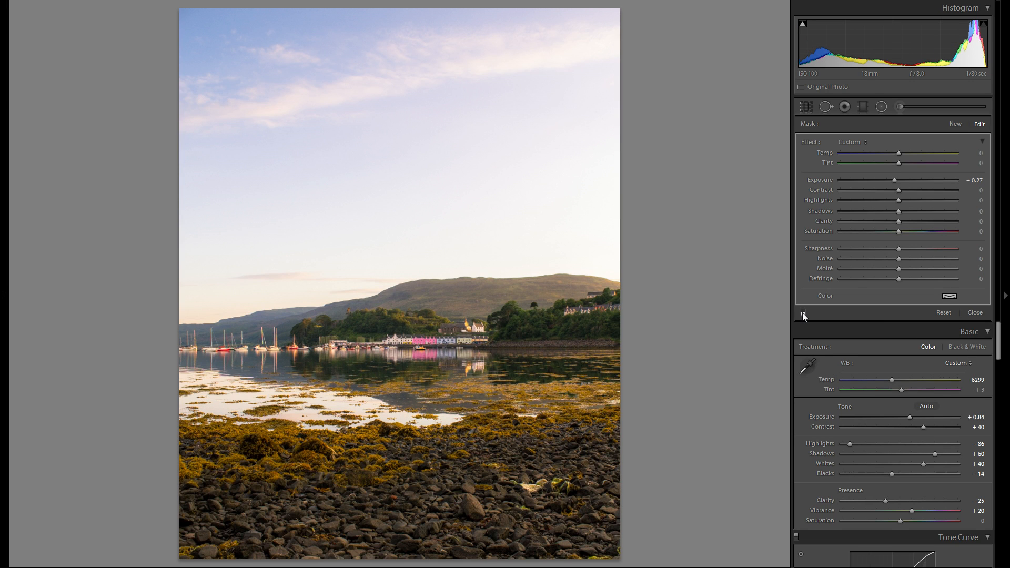
pyautogui.click(803, 313)
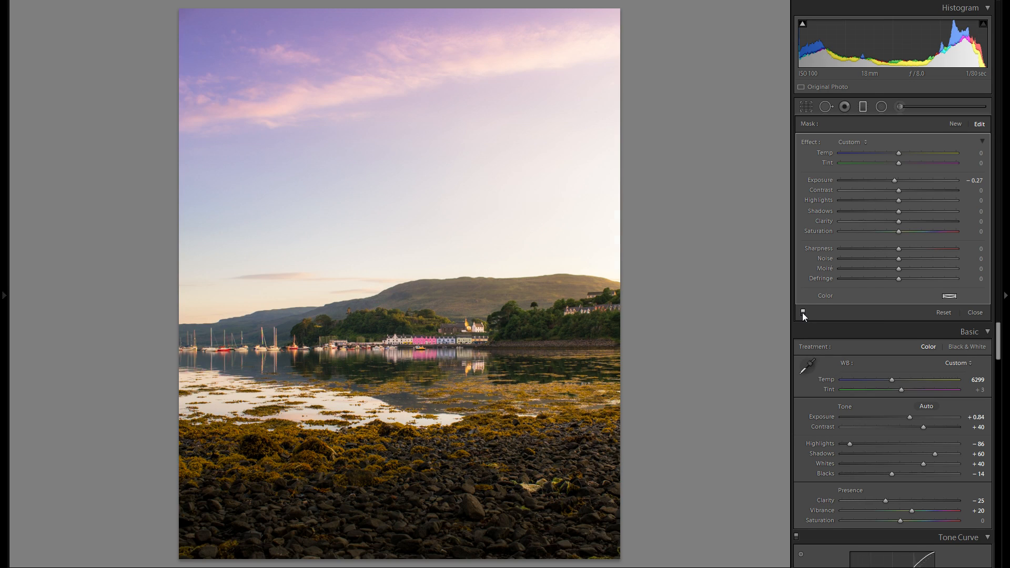
# Add a wide inverted radial filter with exposure 0.42 and a colour overlay of hue 45, saturation 26%, placed over the water by the headland
pyautogui.click(881, 108)
pyautogui.moveTo(300, 287); pyautogui.dragTo(554, 356)
pyautogui.moveTo(453, 311); pyautogui.dragTo(534, 295)
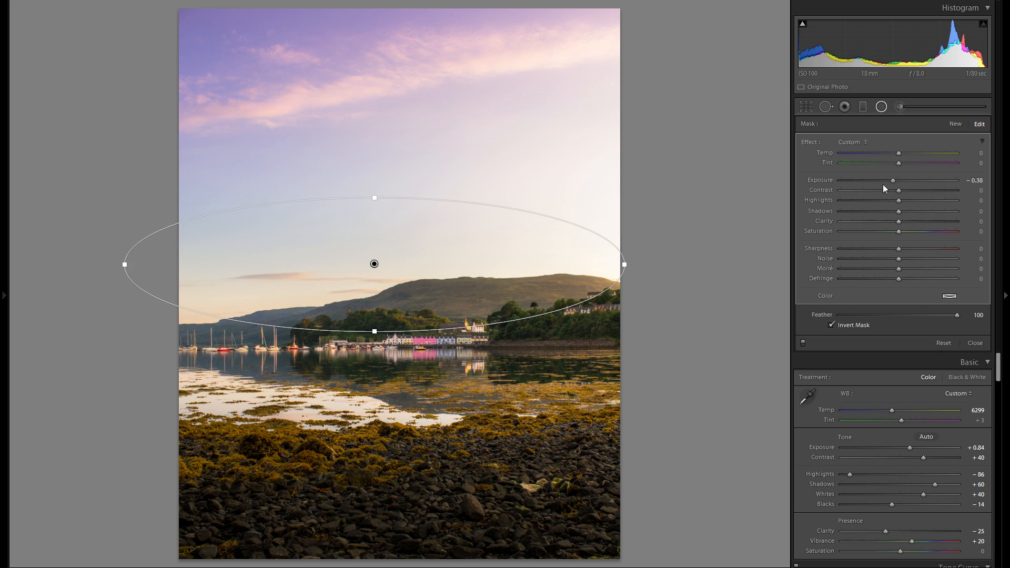
pyautogui.moveTo(895, 180); pyautogui.dragTo(907, 182)
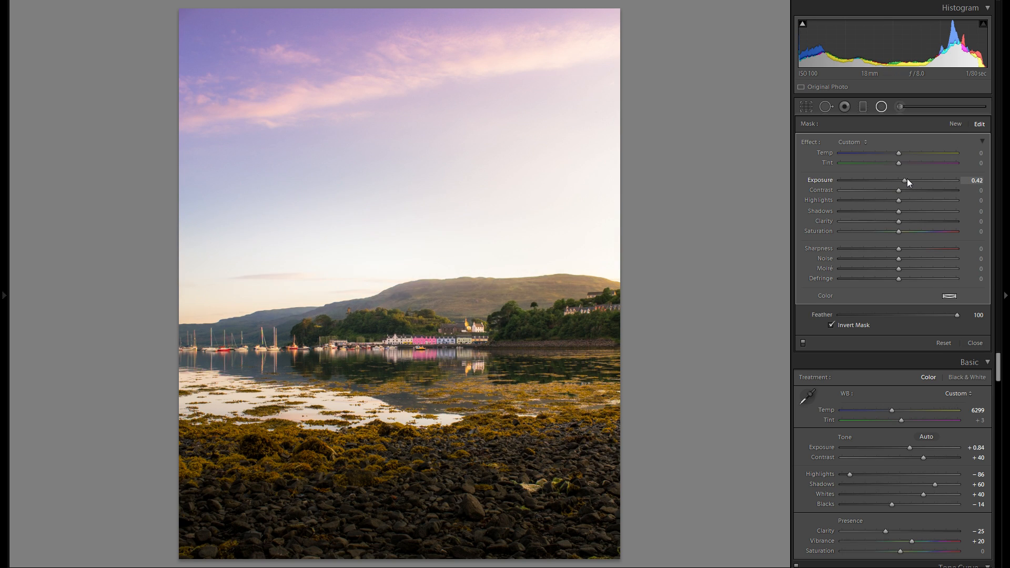
pyautogui.click(949, 296)
pyautogui.click(831, 330)
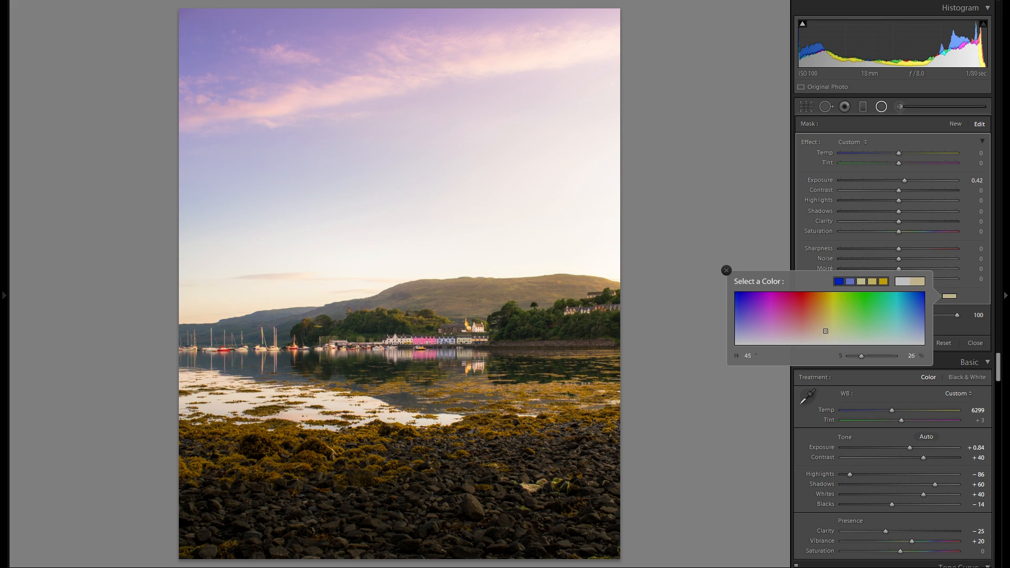
pyautogui.click(436, 275)
pyautogui.moveTo(436, 275); pyautogui.dragTo(546, 351)
# Duplicate the radial filter, narrow the copy and place it over the moored boats and water on the photo's left
pyautogui.rightClick(545, 352)
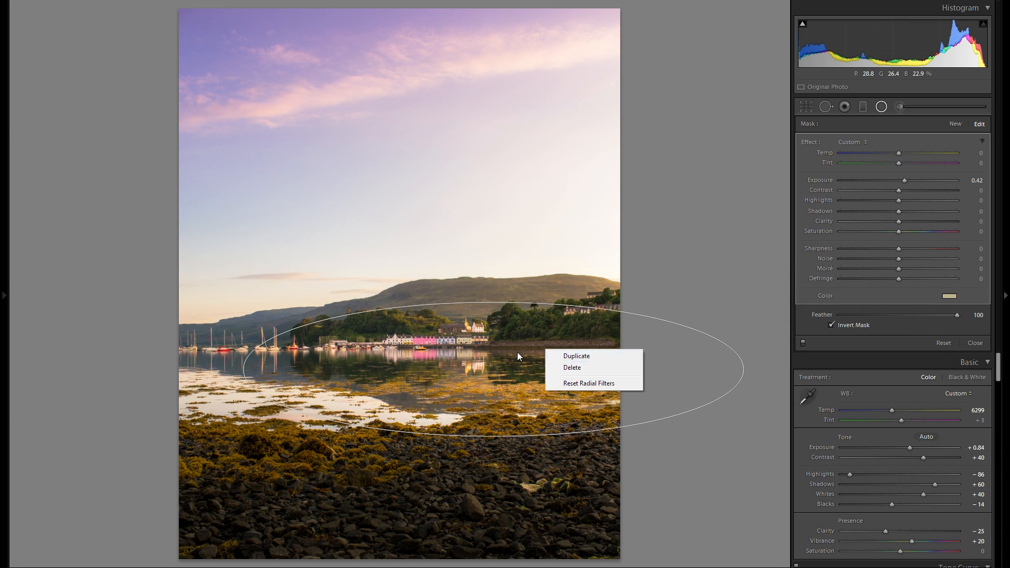
pyautogui.click(247, 378)
pyautogui.moveTo(243, 374); pyautogui.dragTo(356, 372)
pyautogui.moveTo(532, 374); pyautogui.dragTo(312, 365)
# Duplicate the radial filter onto the seaweed shoreline and the hillside above the wooded headland, resizing the copies to fit
pyautogui.rightClick(547, 379)
pyautogui.click(567, 380)
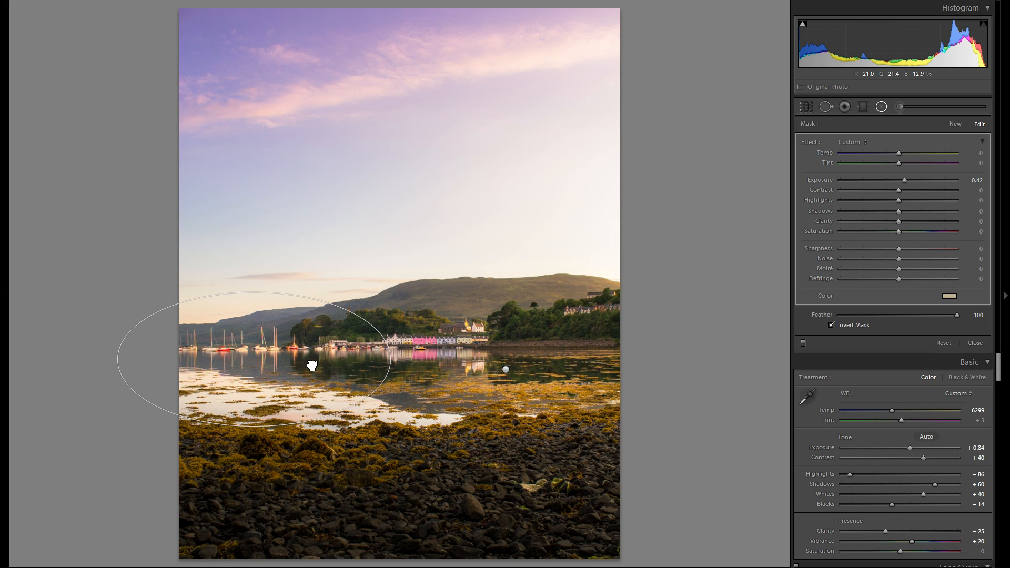
pyautogui.moveTo(312, 366); pyautogui.dragTo(550, 309)
pyautogui.moveTo(551, 310); pyautogui.dragTo(457, 296)
pyautogui.rightClick(511, 434)
pyautogui.click(515, 439)
pyautogui.moveTo(392, 298); pyautogui.dragTo(441, 299)
pyautogui.moveTo(529, 248); pyautogui.dragTo(528, 258)
pyautogui.moveTo(550, 291); pyautogui.dragTo(560, 294)
# Duplicate the hillside radial filter, flatten the copy over the headland's trees and set its exposure to 0.60
pyautogui.rightClick(556, 290)
pyautogui.click(582, 298)
pyautogui.moveTo(562, 331); pyautogui.dragTo(561, 333)
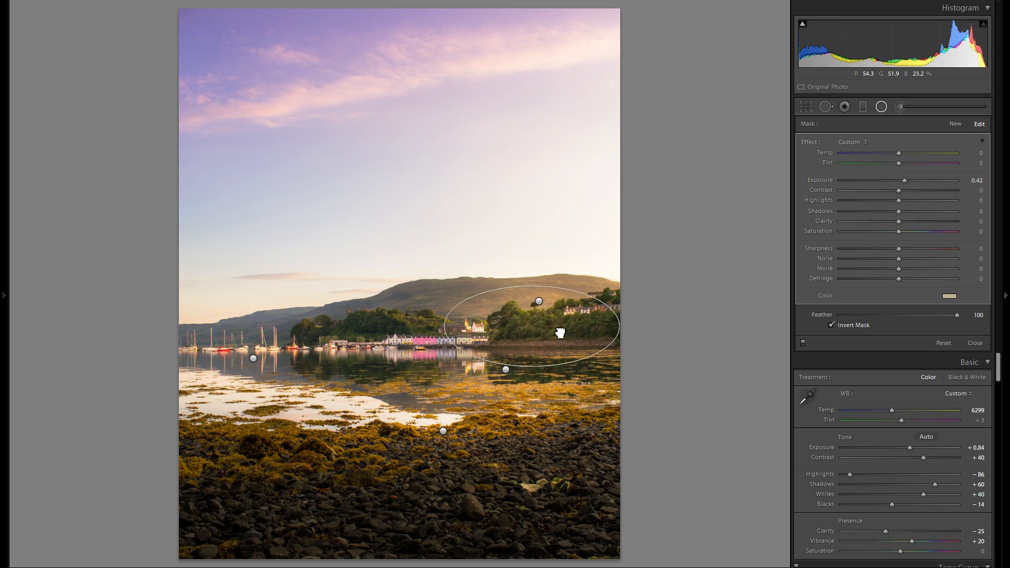
pyautogui.moveTo(532, 364); pyautogui.dragTo(535, 338)
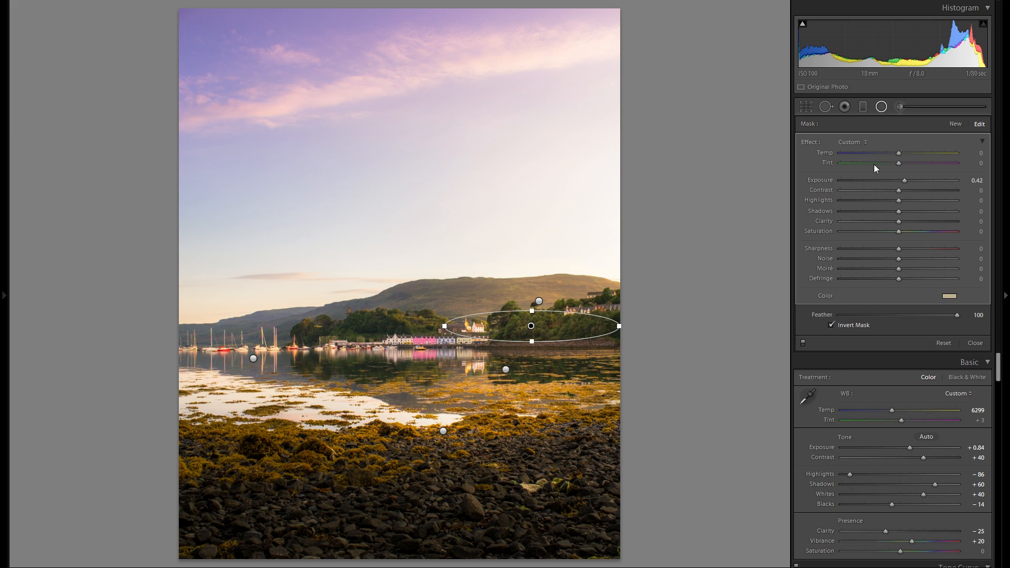
pyautogui.moveTo(909, 179); pyautogui.dragTo(911, 179)
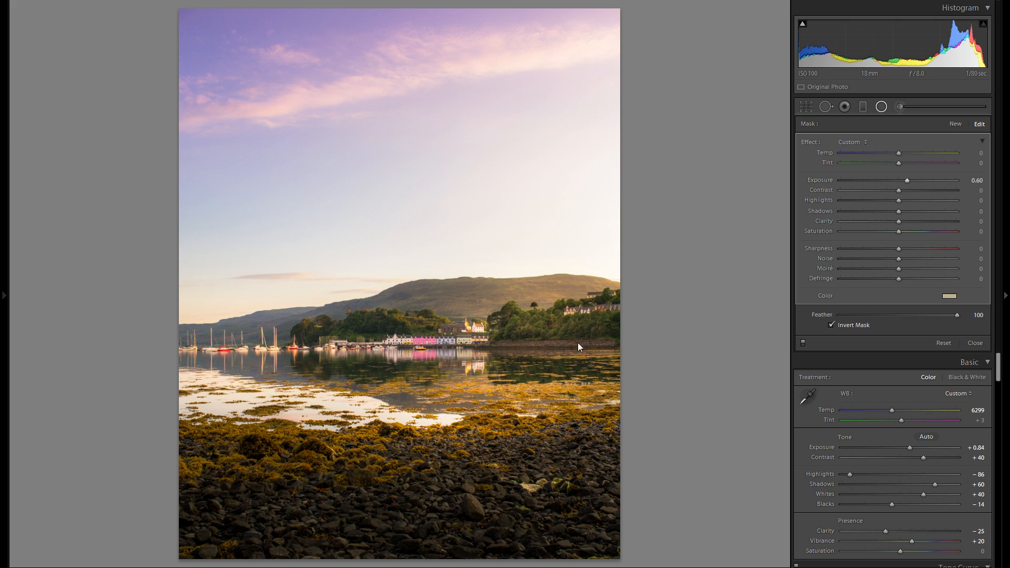
# Duplicate the flat radial filter onto the trees behind the harbour and the row of colourful waterfront houses
pyautogui.moveTo(585, 331); pyautogui.dragTo(438, 351)
pyautogui.rightClick(542, 323)
pyautogui.click(550, 331)
pyautogui.rightClick(421, 331)
pyautogui.click(433, 332)
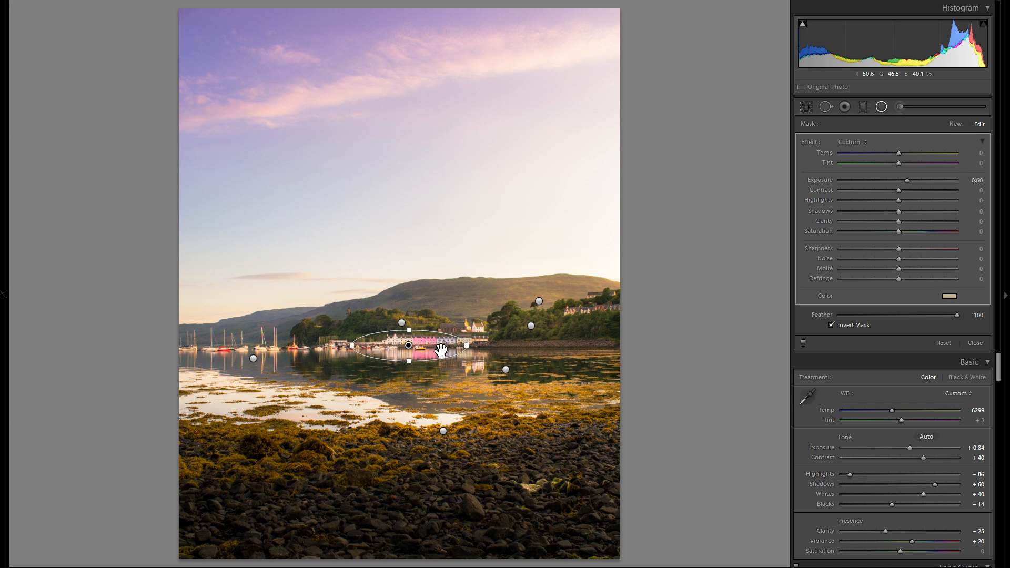
# Place further radial filter copies over the water below the headland and across the seaweed foreground, and close the Radial Filter tool
pyautogui.moveTo(566, 356); pyautogui.dragTo(679, 368)
pyautogui.moveTo(566, 356); pyautogui.dragTo(224, 424)
pyautogui.rightClick(515, 418)
pyautogui.click(526, 423)
pyautogui.rightClick(347, 460)
pyautogui.click(363, 465)
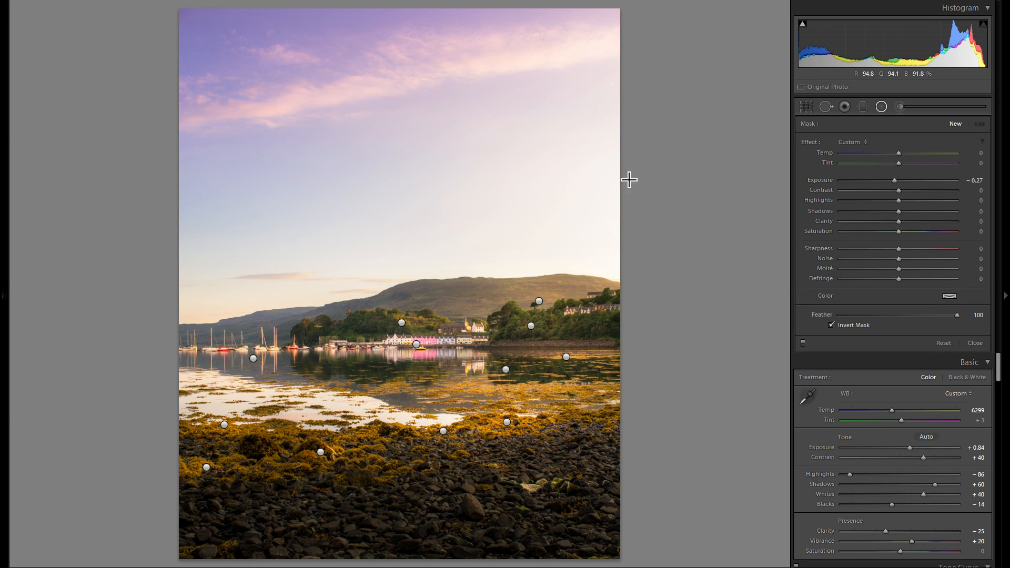
pyautogui.click(881, 106)
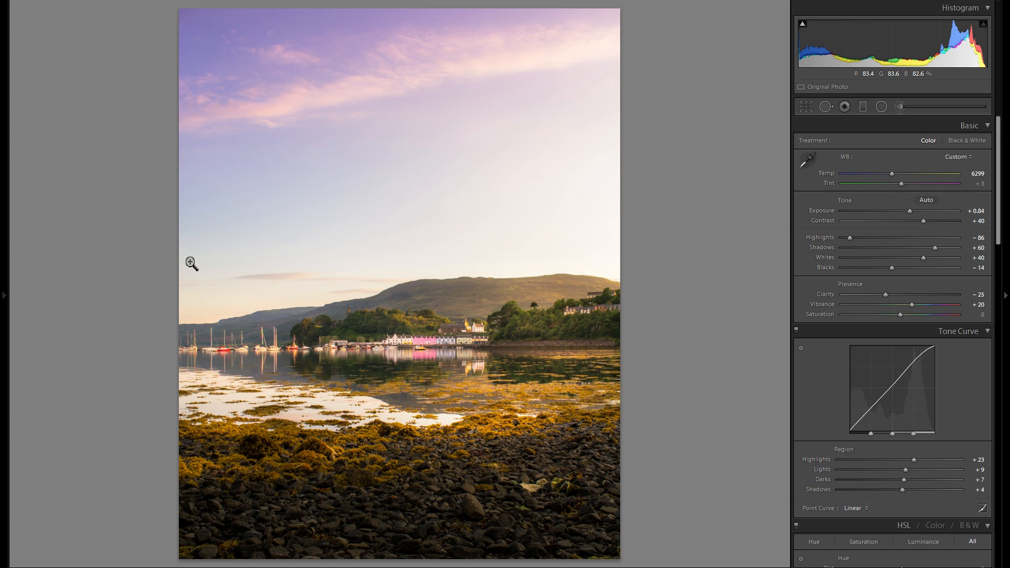
# Compare the imported state with the latest edit in the history, and show the before and after versions side by side
pyautogui.click(5, 277)
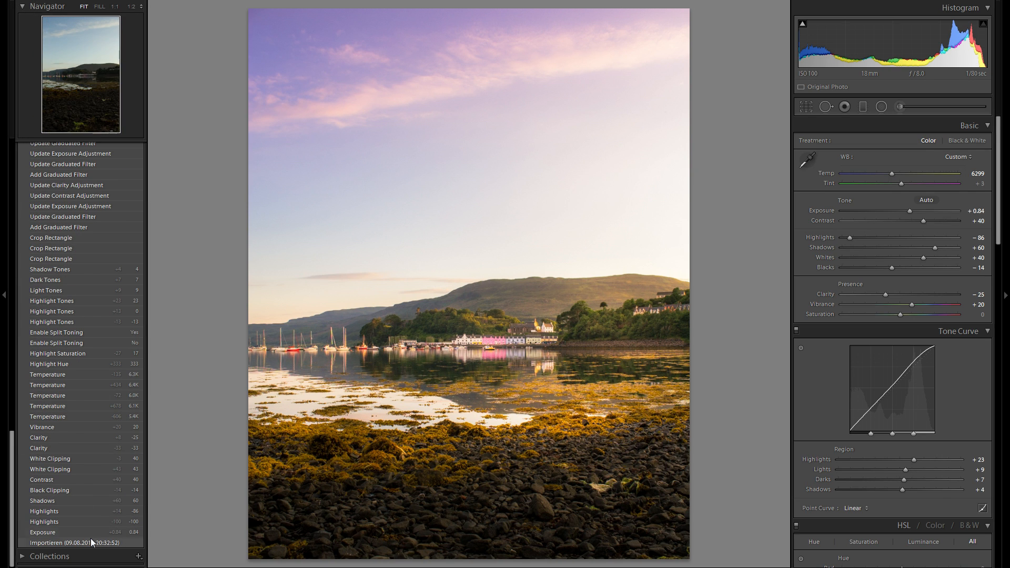
pyautogui.click(90, 538)
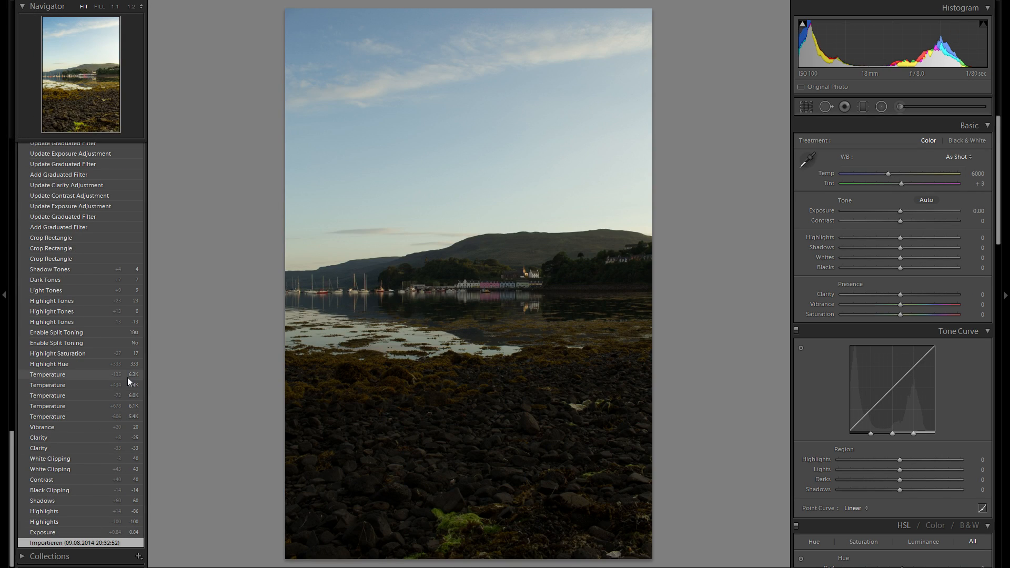
pyautogui.scroll(20, 122, 387)
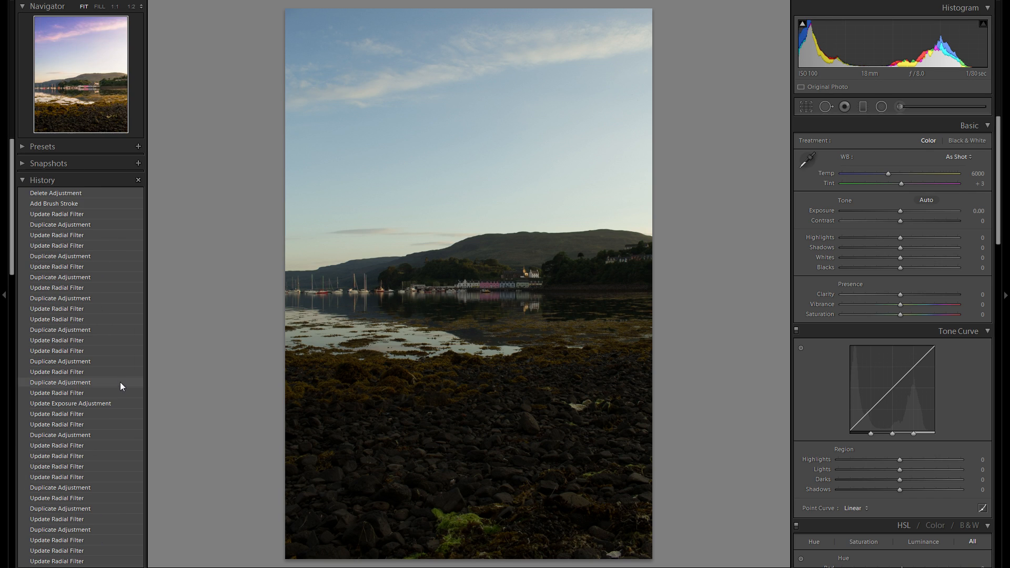
pyautogui.click(91, 193)
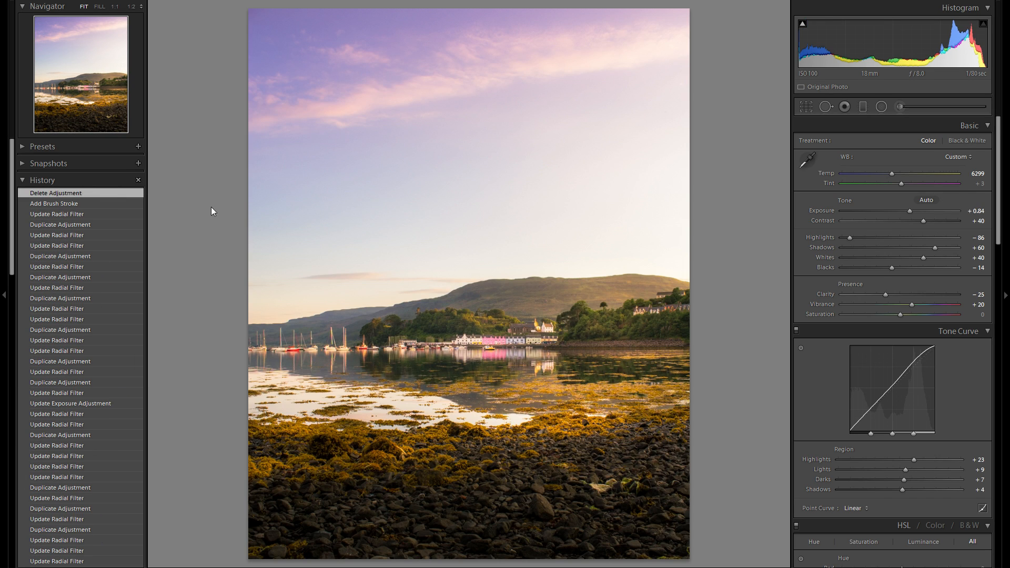
pyautogui.click(7, 226)
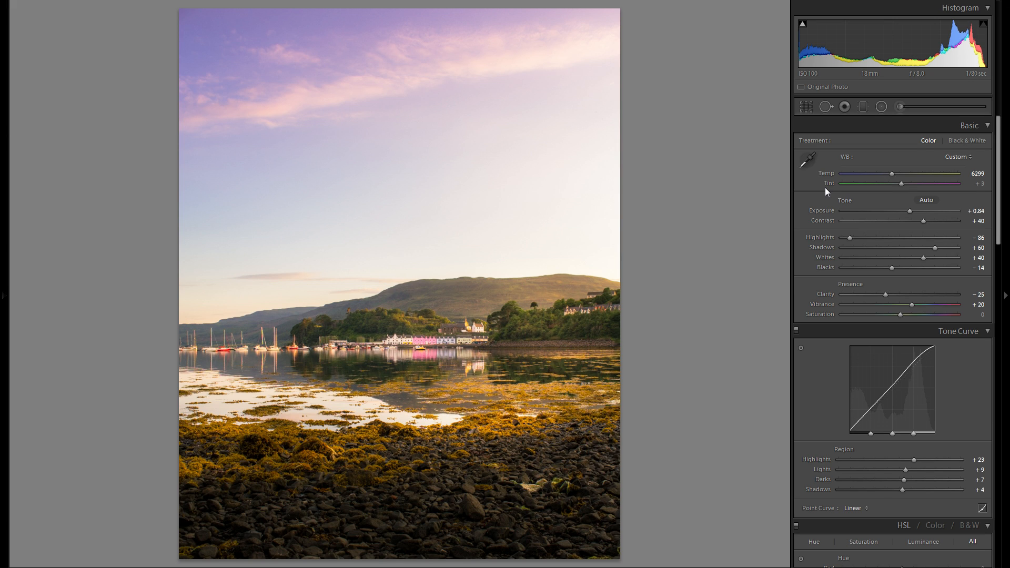
pyautogui.press('y')
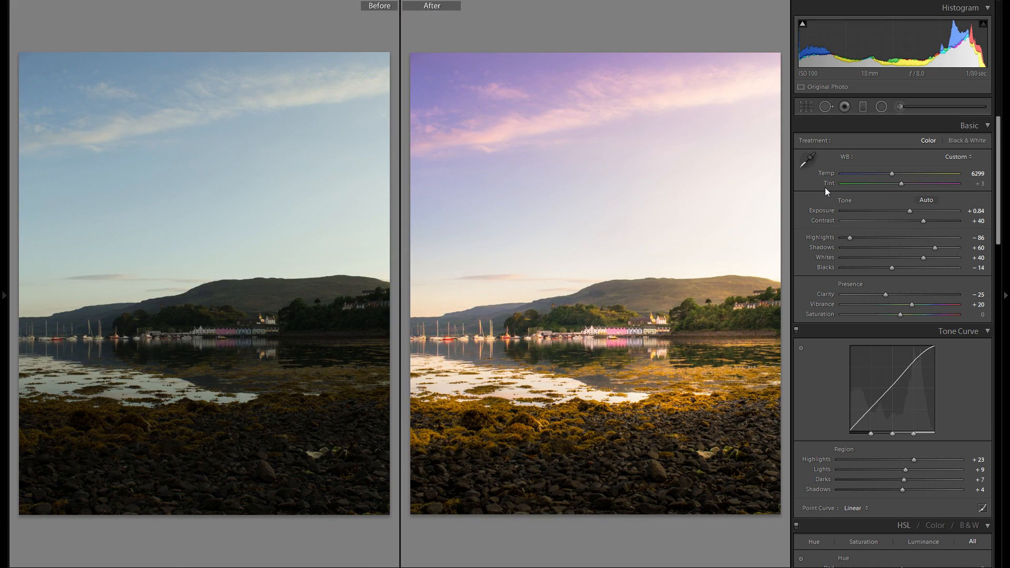